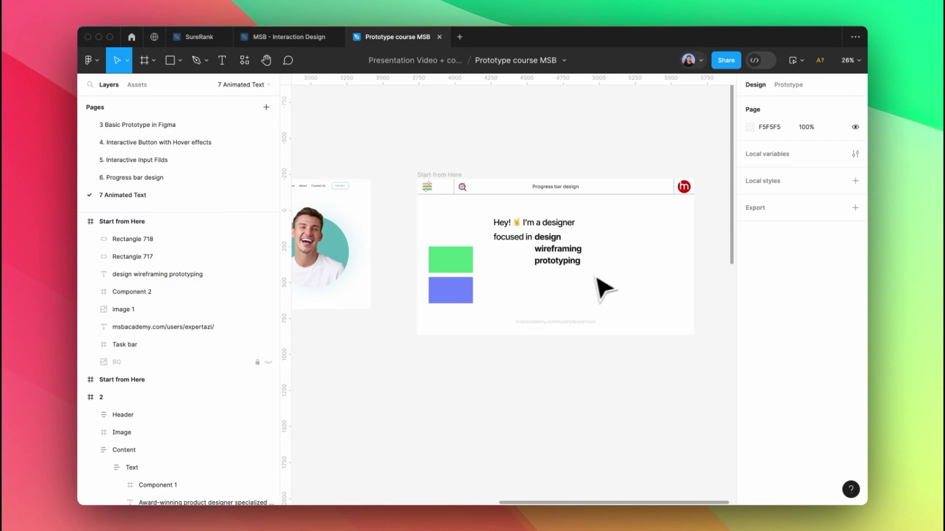
Copy the green rectangle's fill colour 51DA7F and apply it to the "design wireframing prototyping" text
scroll(565, 270, "up", 5)
left_click(554, 230)
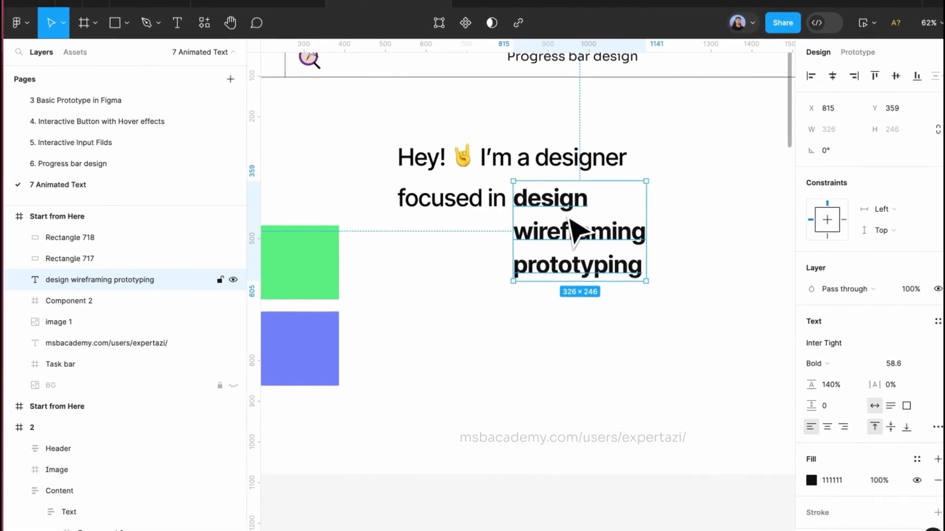
left_click(315, 287)
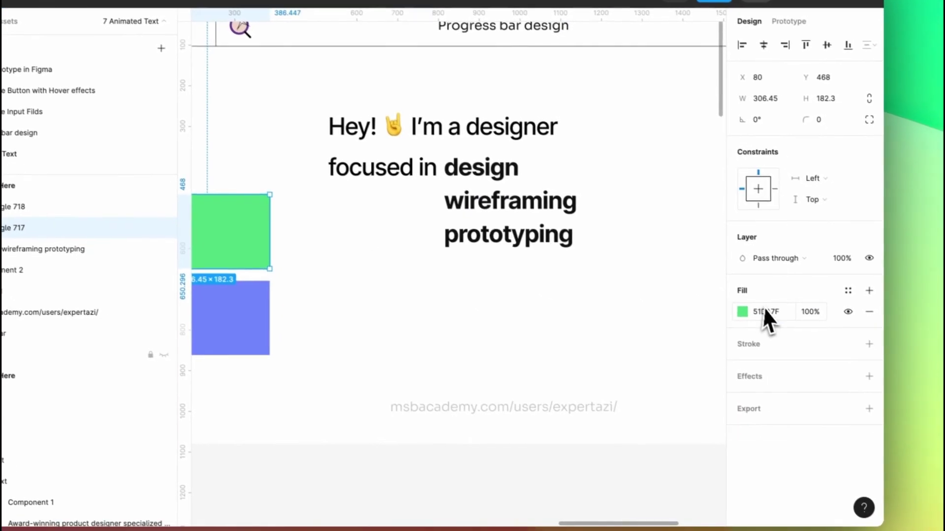
left_click(838, 343)
left_click(561, 220)
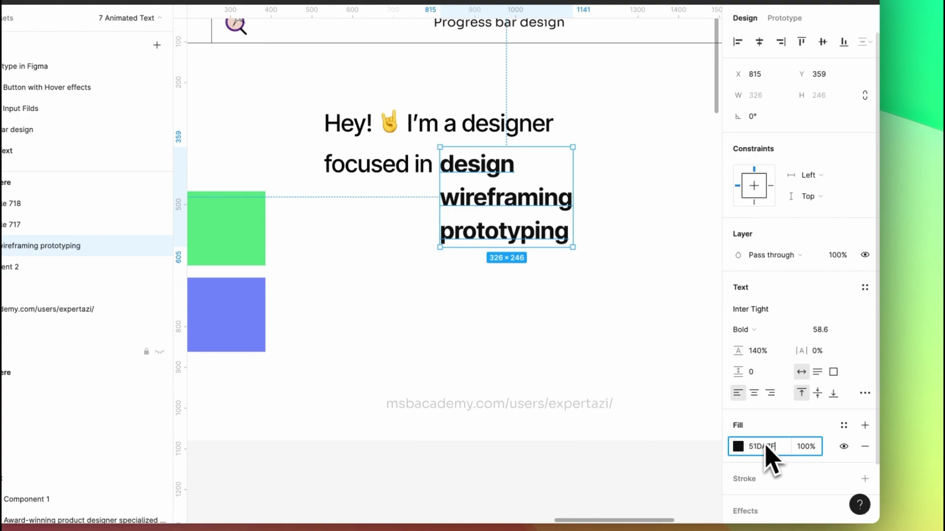
Copy the purple rectangle's hex colour and change the "design wireframing prototyping" text fill to a linear gradient
left_click(257, 324)
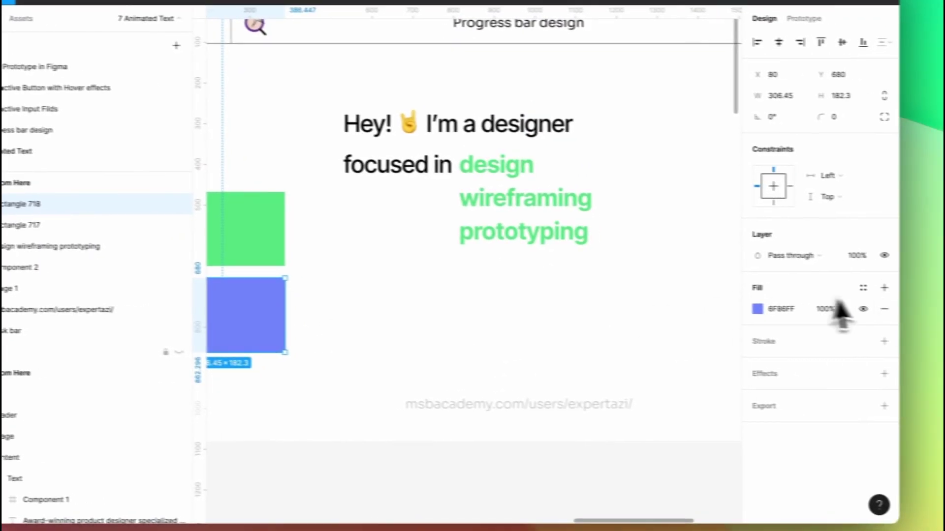
left_click(787, 310)
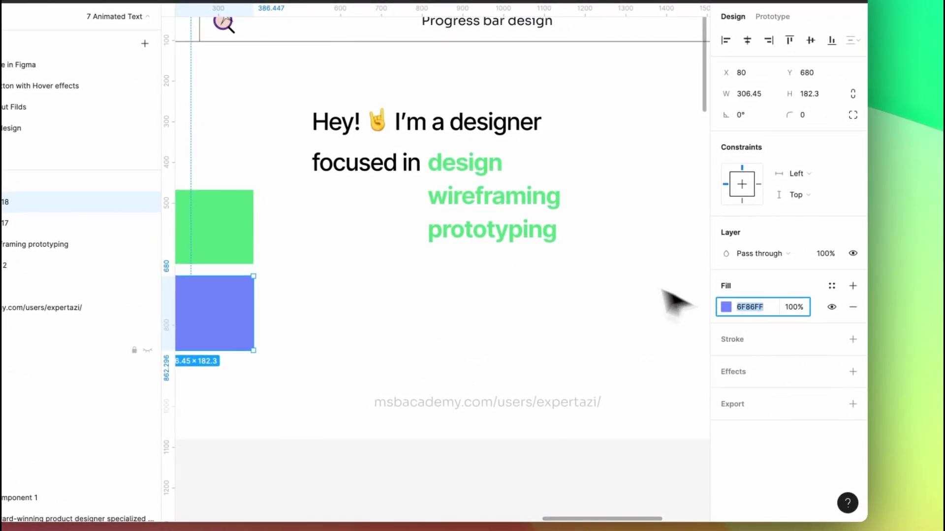
left_click(535, 227)
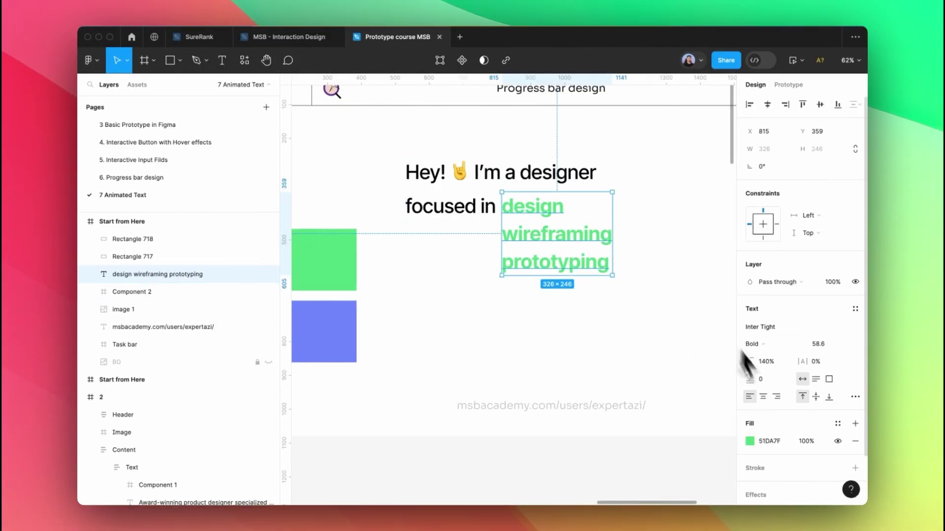
left_click(748, 442)
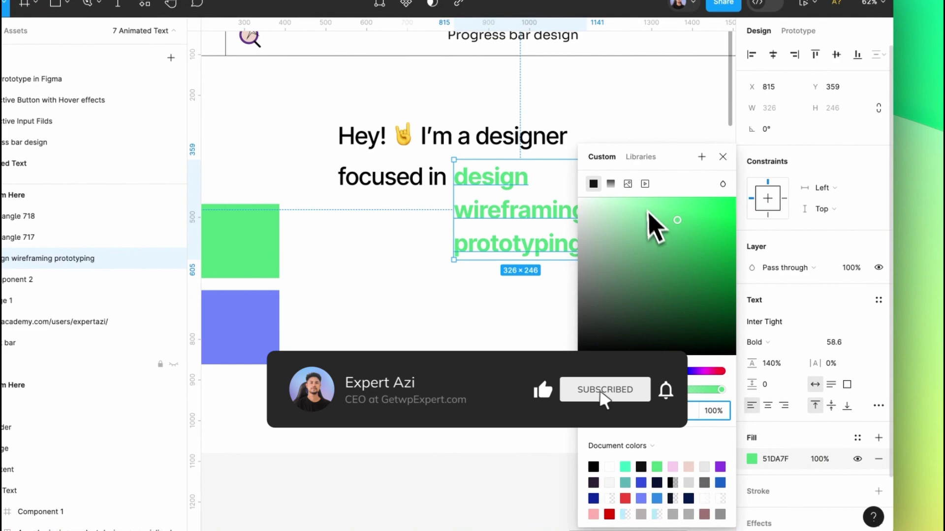
left_click(611, 184)
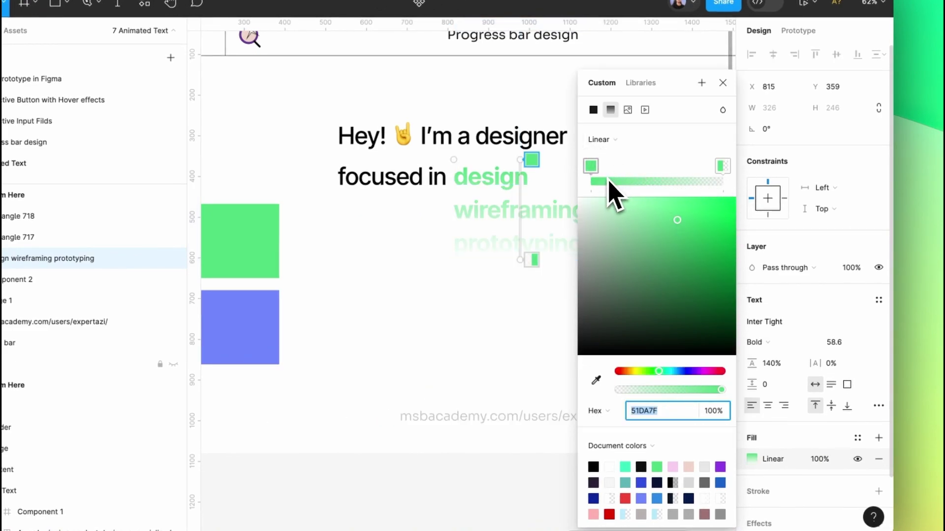
Set the gradient's end stop to colour 6F86FF at 100% opacity
left_click(720, 171)
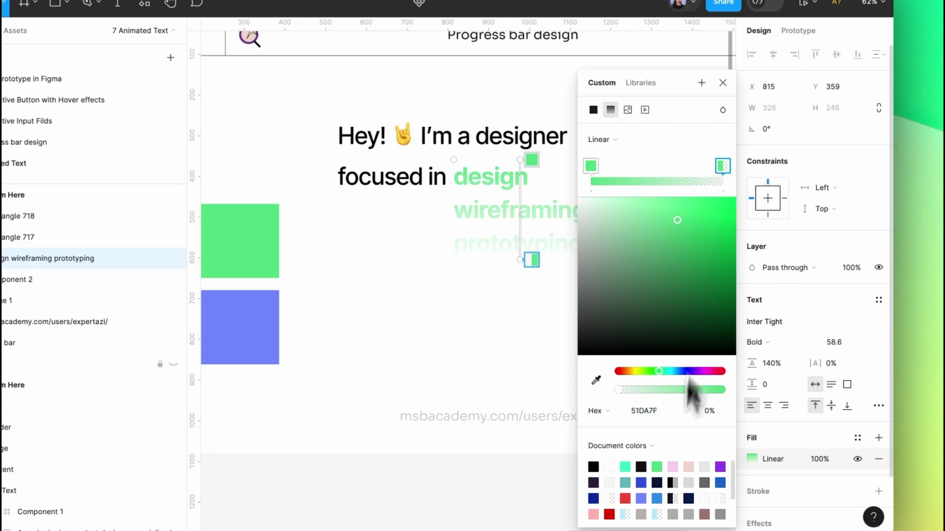
left_click(651, 413)
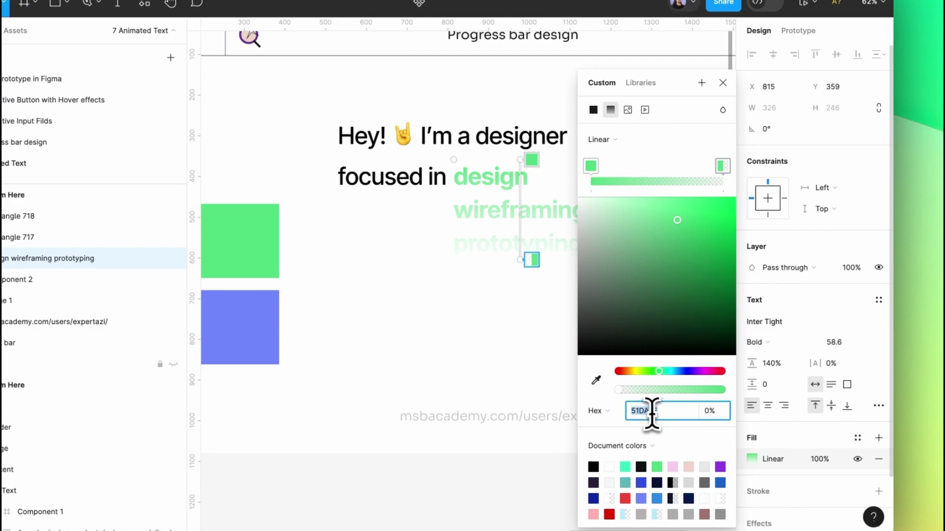
type("6F86FF")
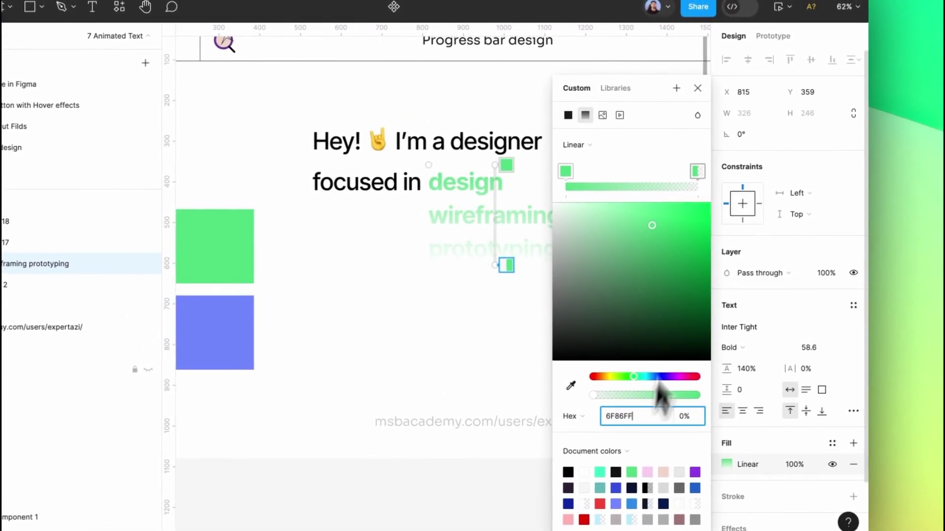
left_click(685, 417)
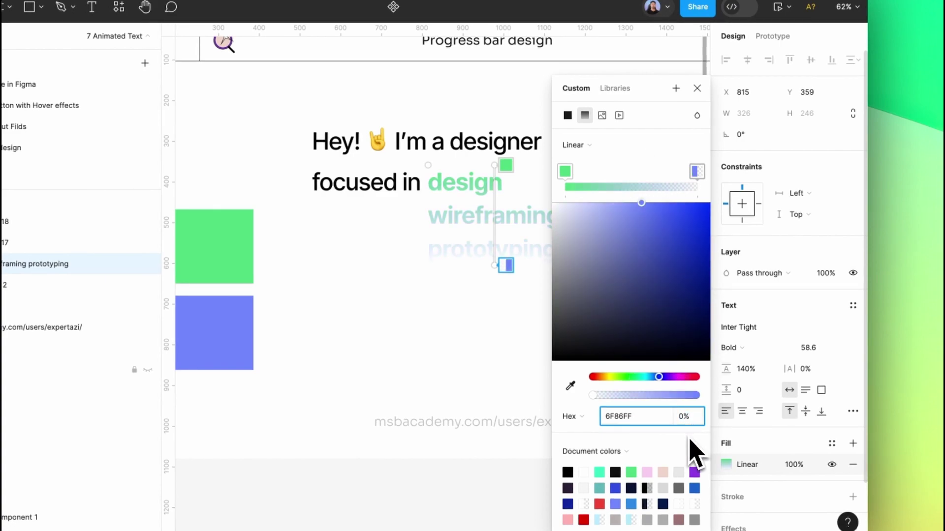
type("100")
key("Return")
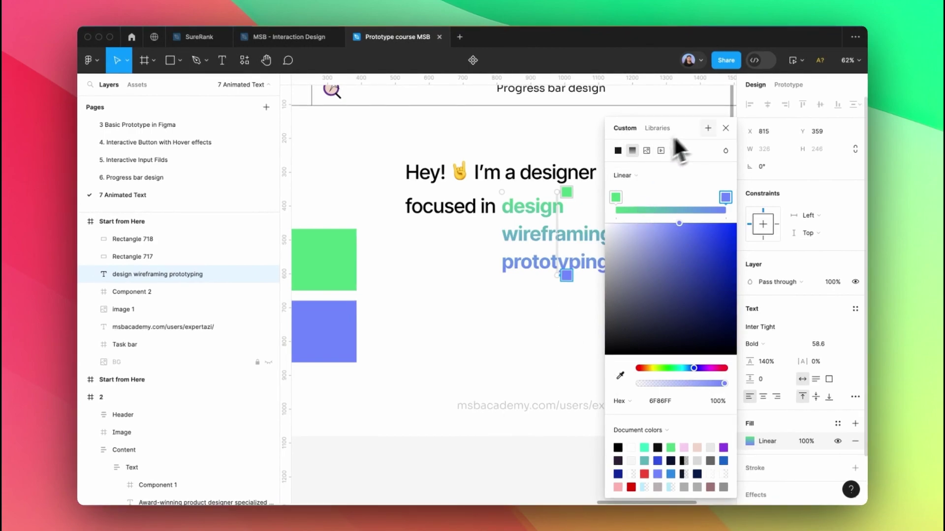
Move the colour picker off the text and angle the gradient diagonally, from green at the words' left side to purple at lower right
left_click_drag(659, 91, 413, 121)
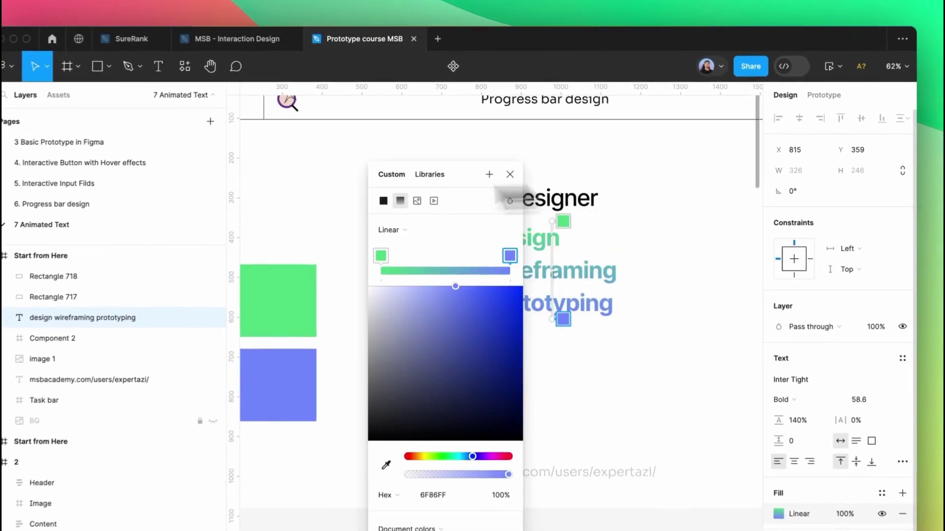
left_click_drag(511, 199, 326, 134)
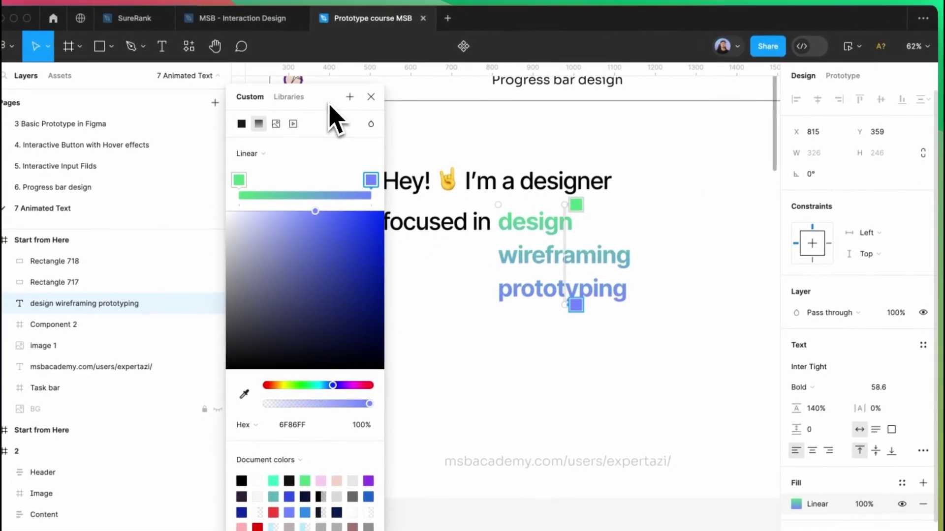
left_click_drag(570, 308, 595, 302)
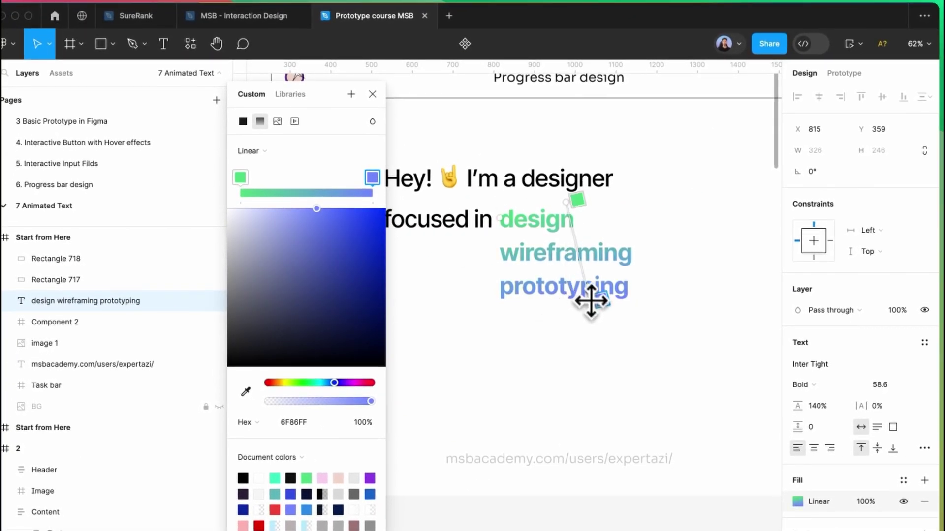
left_click_drag(563, 207, 503, 259)
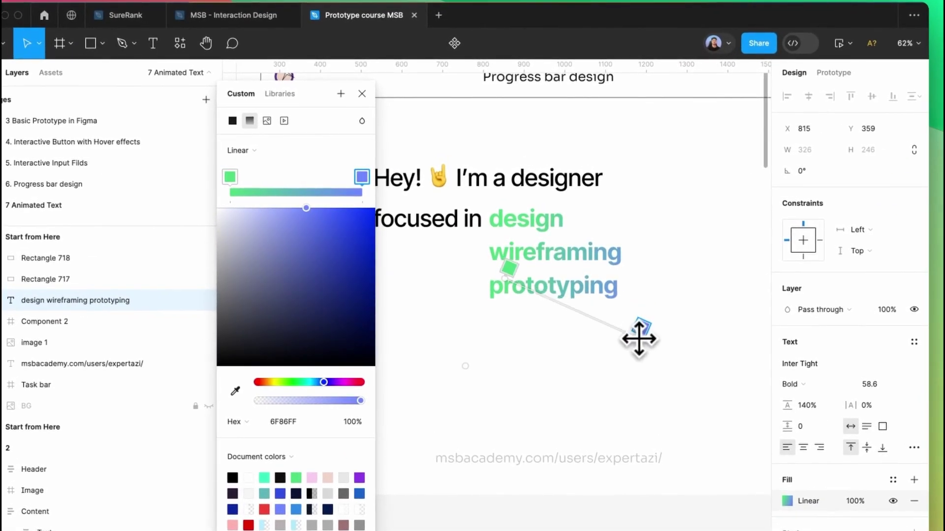
key("Escape")
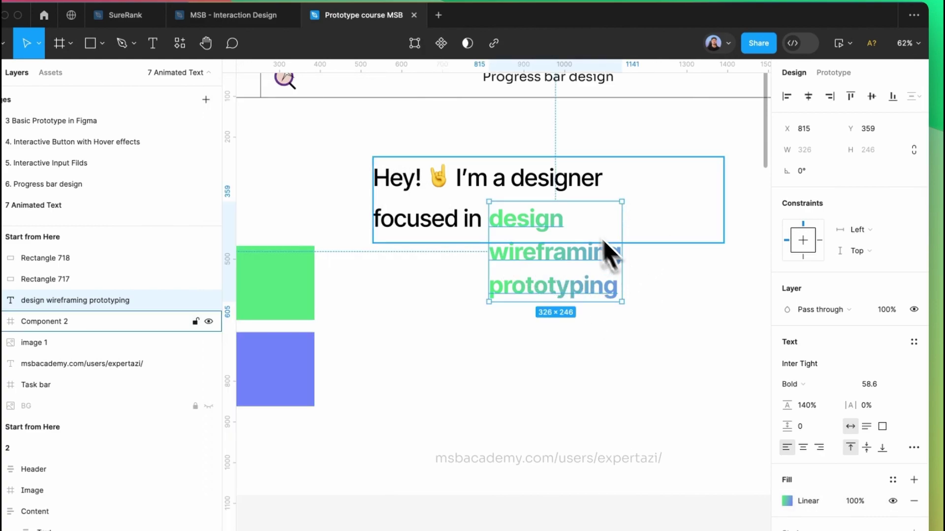
Frame the gradient text, shorten the frame to a height of 80 around the word "design", and clip its content
right_click(615, 261)
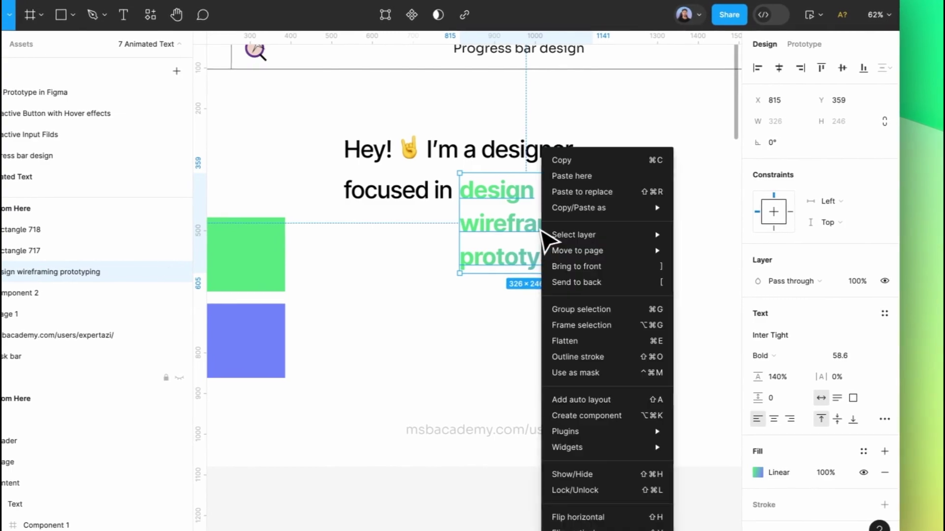
left_click(595, 326)
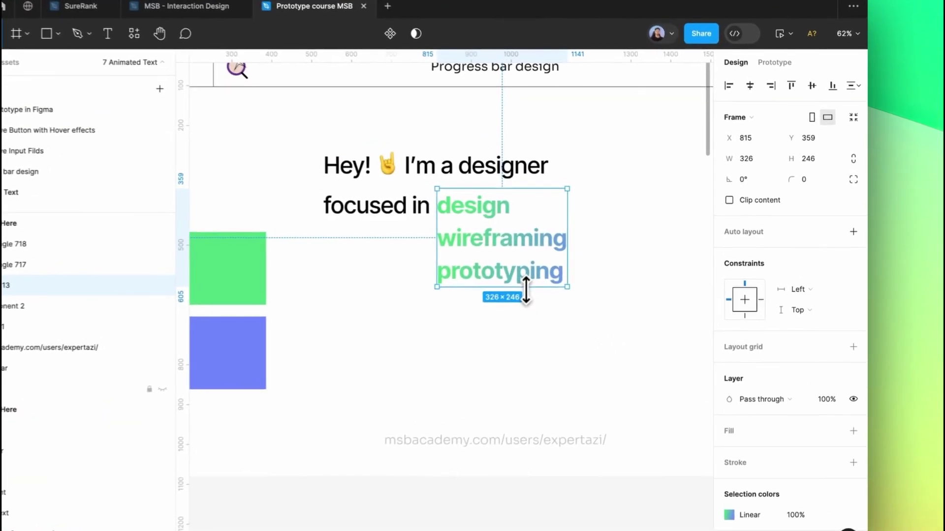
left_click_drag(576, 277, 575, 267)
left_click_drag(517, 277, 513, 220)
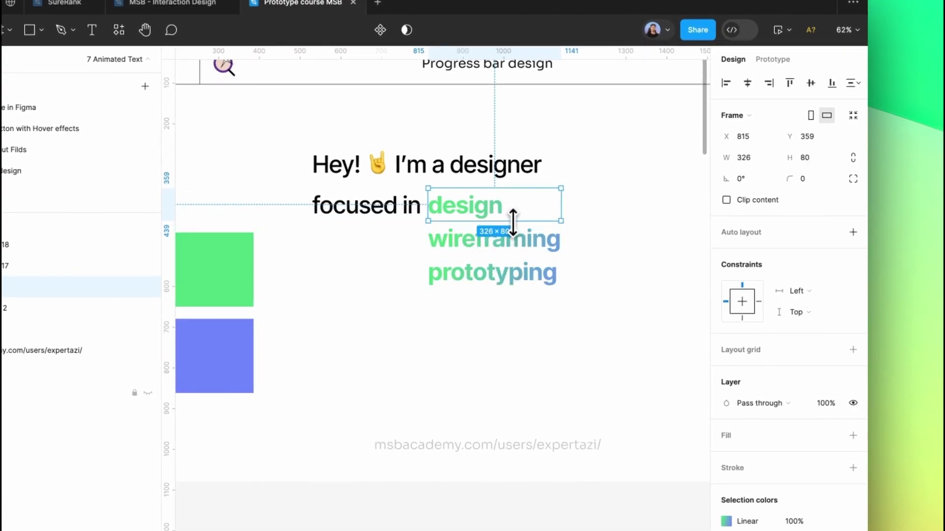
left_click(748, 200)
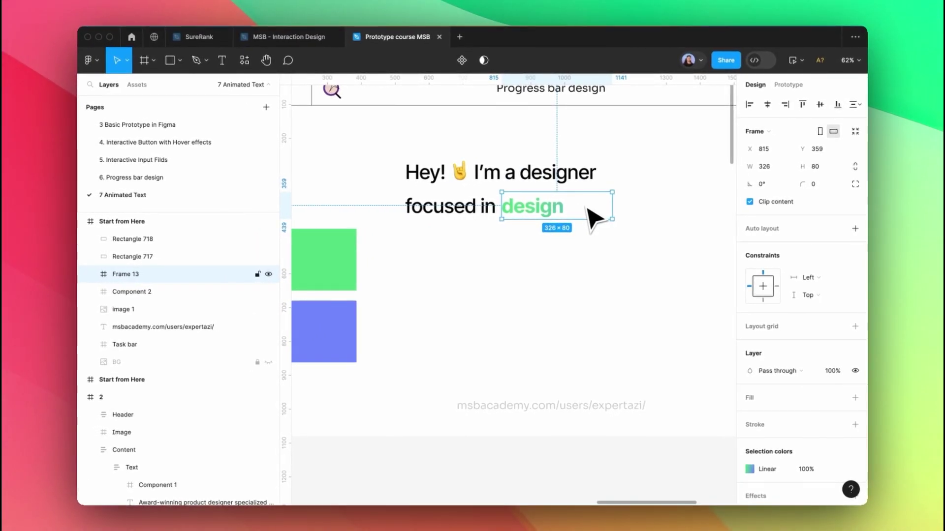
Narrow the Component 2 heading frame to a width of about 609 so it matches the gradient frame's right edge
left_click(594, 177)
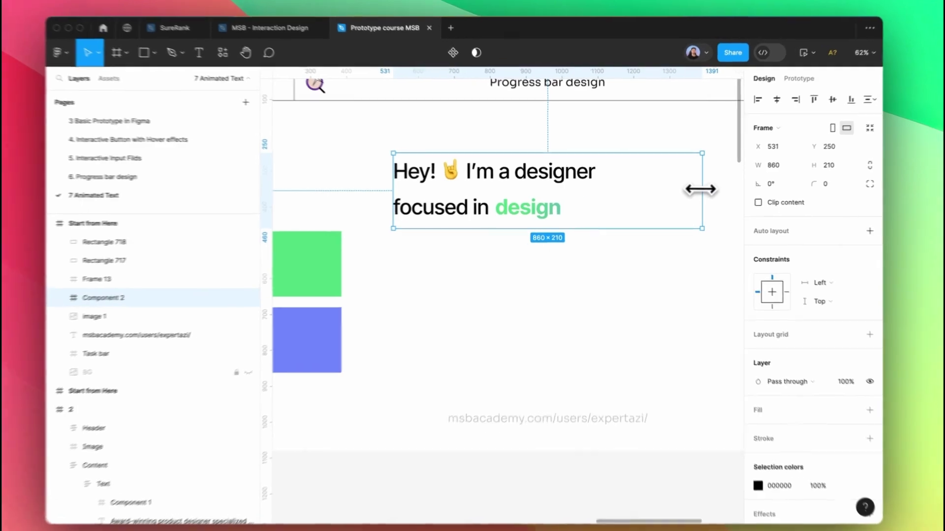
left_click_drag(695, 196, 610, 211)
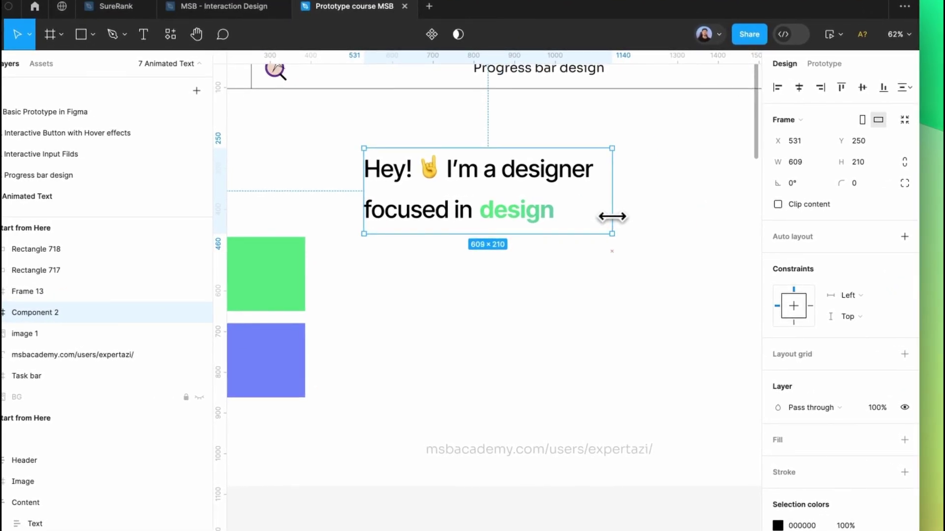
left_click(563, 296)
Nest Frame 13 with the gradient words inside Component 2, above the "Hey! 🤘 I'm a designer focused in" text layer
left_click(501, 204)
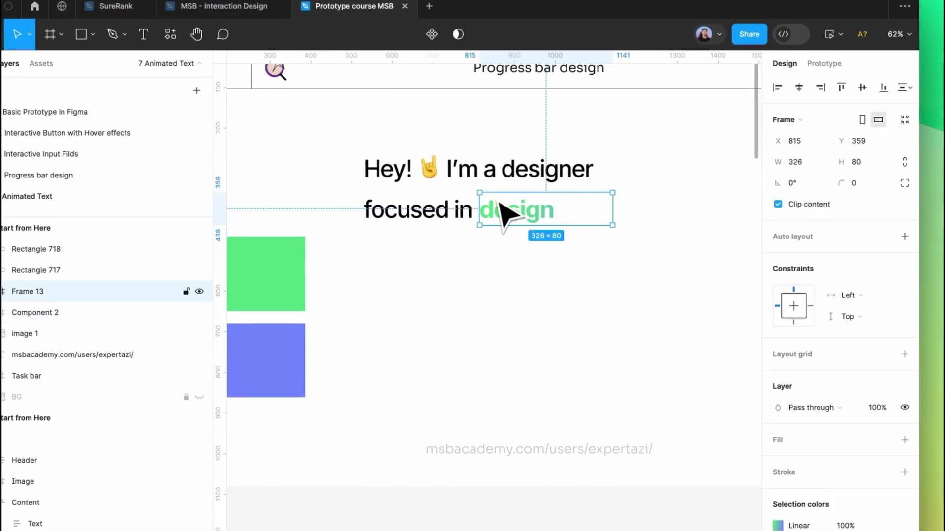
left_click(513, 262)
left_click_drag(638, 294, 387, 158)
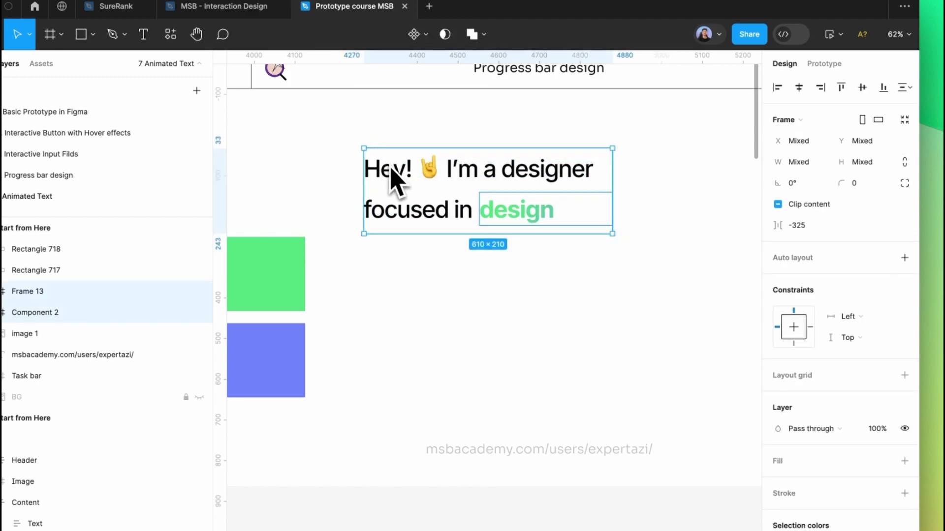
left_click(496, 300)
left_click(539, 212)
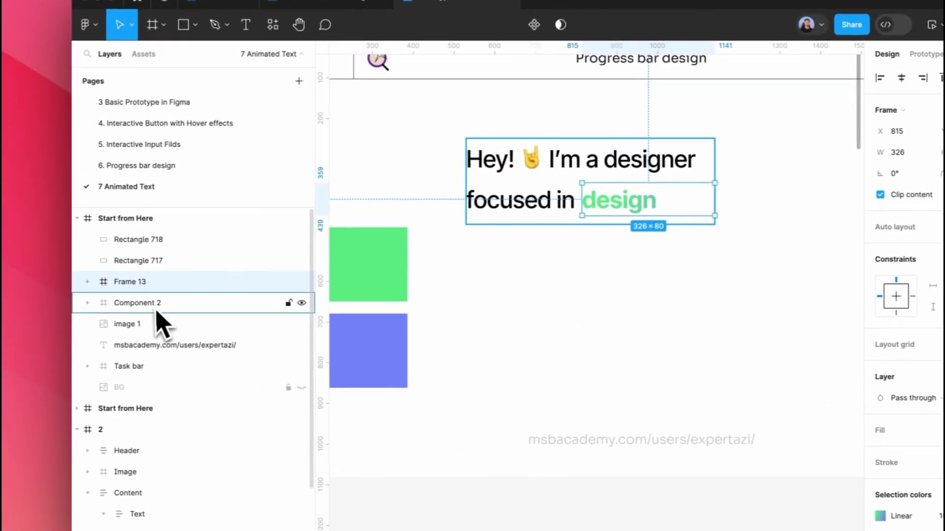
left_click(150, 307)
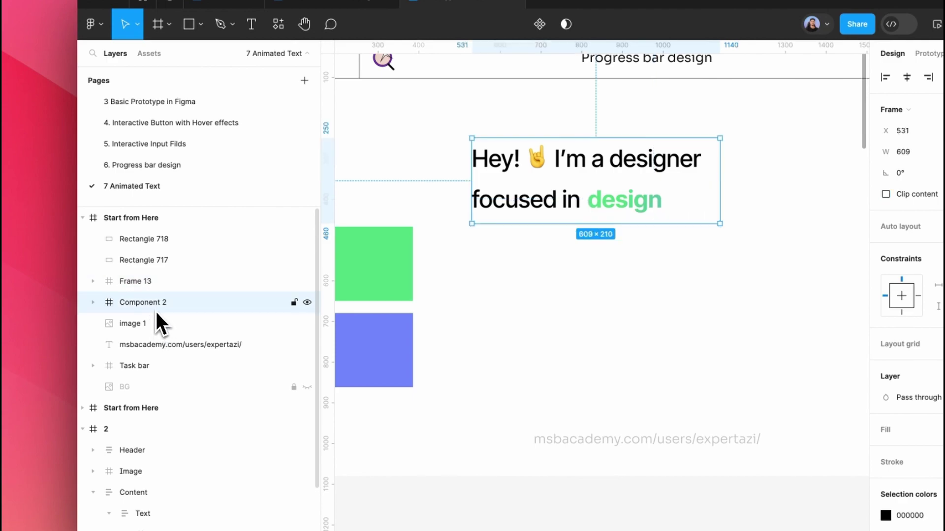
left_click(97, 303)
left_click_drag(143, 285, 157, 325)
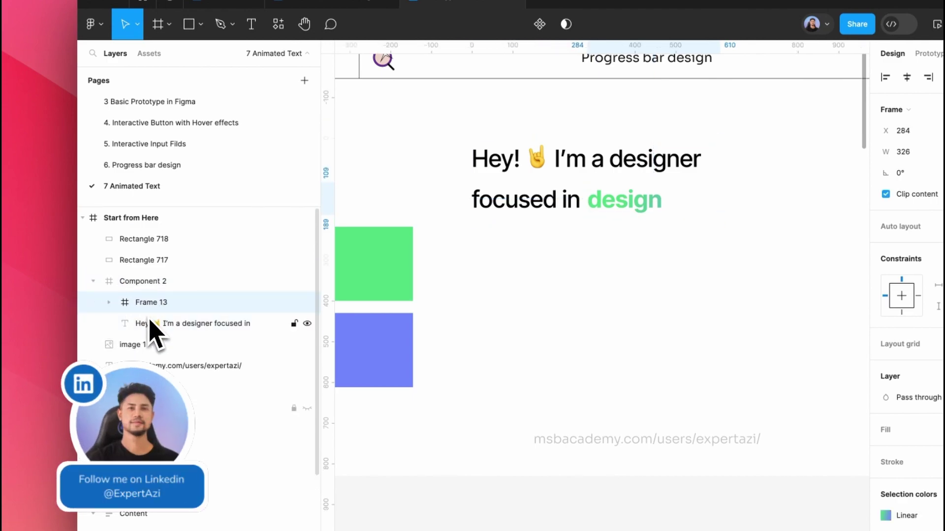
Duplicate the Component 2 frame twice, stacking the copies below the original
left_click(167, 292)
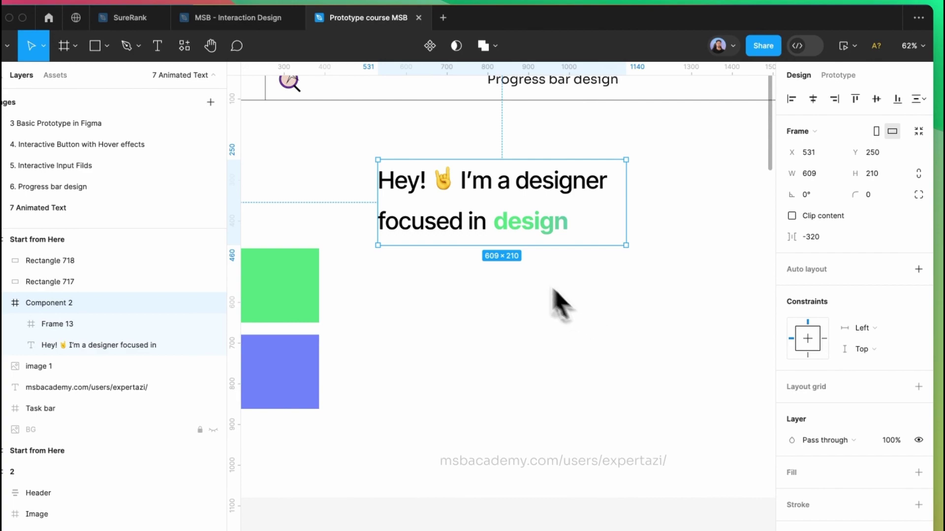
left_click_drag(469, 218, 530, 406)
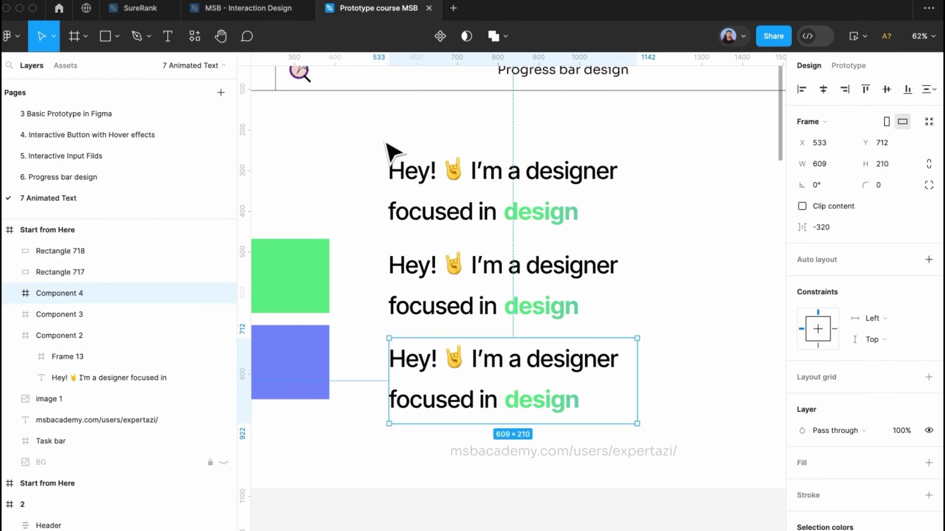
Combine the three stacked heading frames into a component set and open its prototype settings
left_click_drag(383, 144, 592, 396)
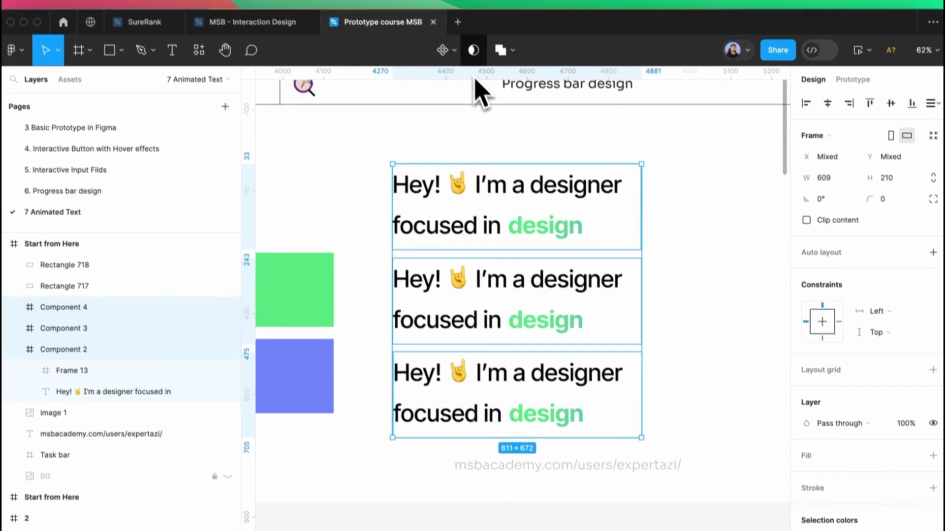
left_click(448, 36)
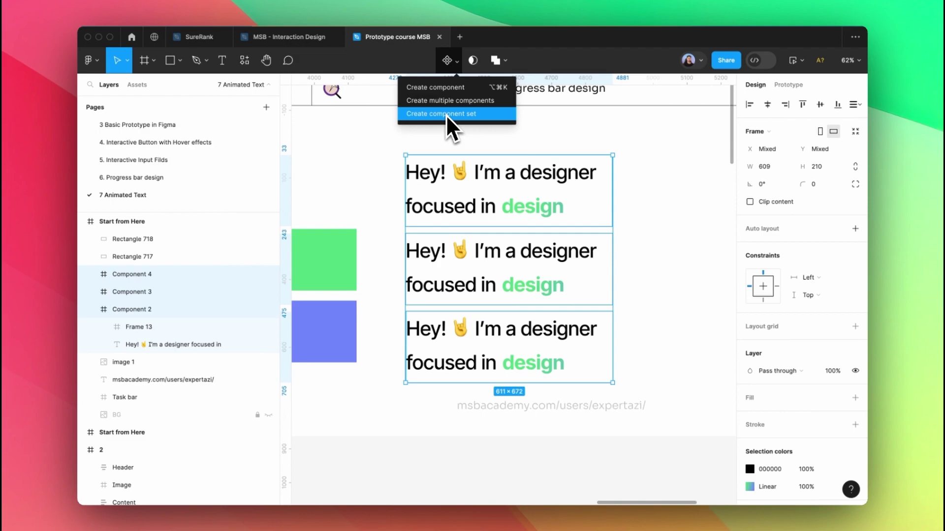
left_click(441, 115)
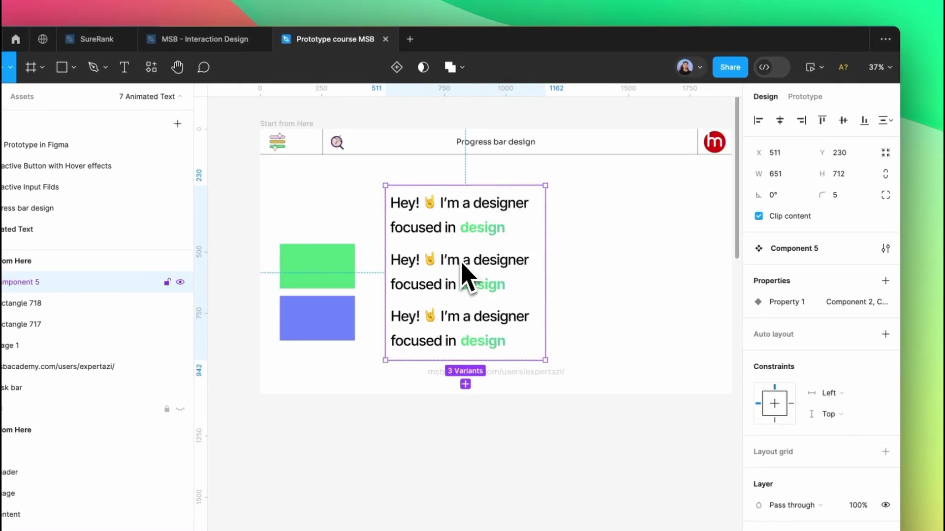
left_click(805, 97)
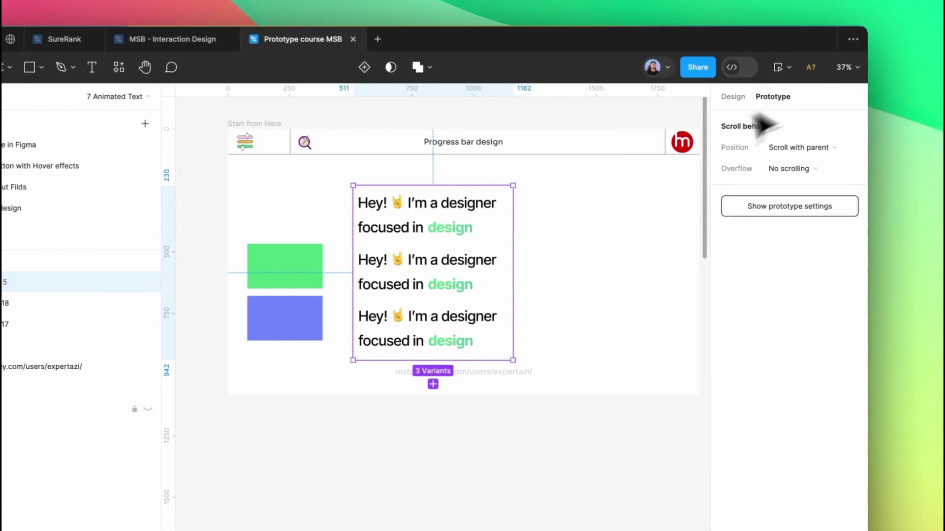
Move the gradient words in the second heading variant up to Y -82 so that "wireframing" lines up after "focused in"
scroll(475, 234, "up", 4)
left_click(457, 231)
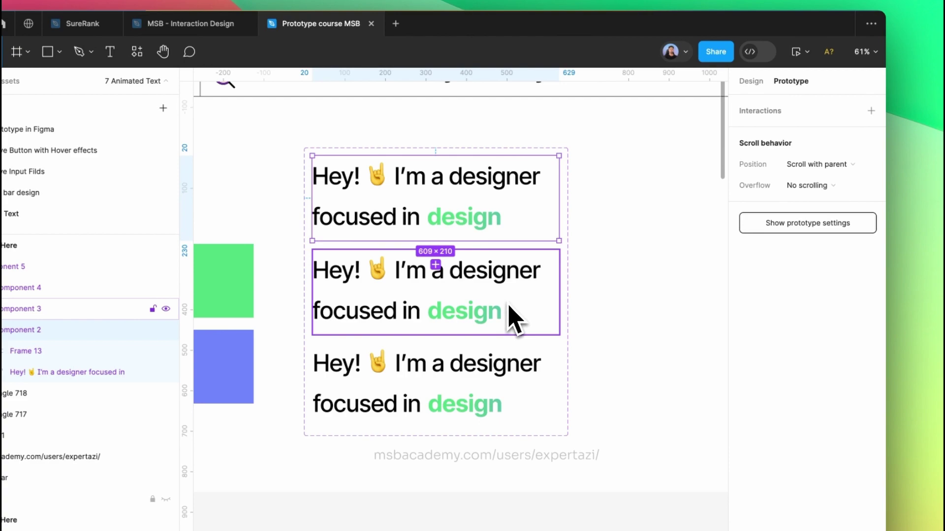
left_click(749, 81)
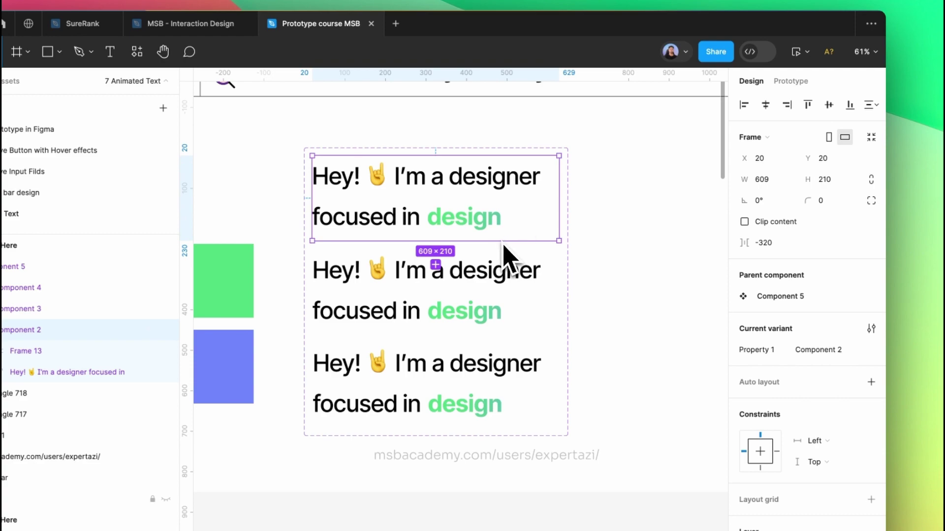
double_click(487, 283)
double_click(482, 302)
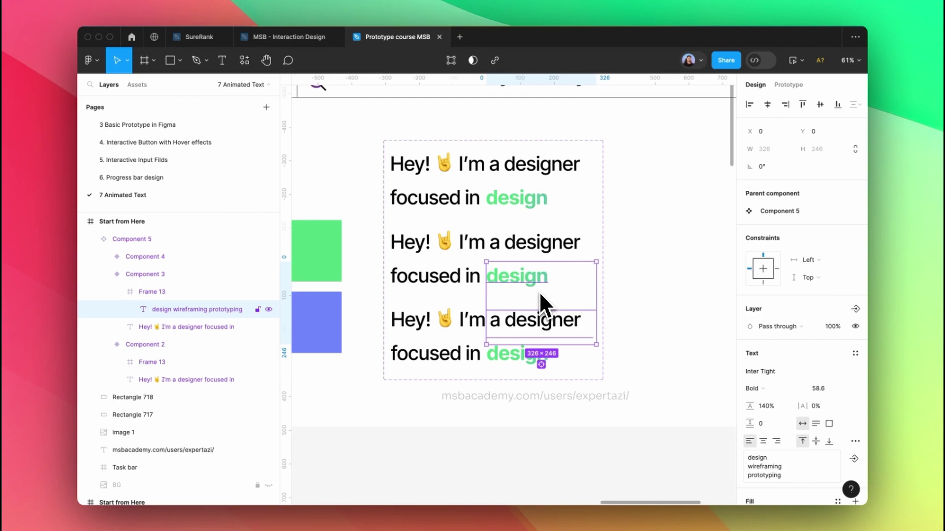
key("shift+Up")
key("Up")
key("Up")
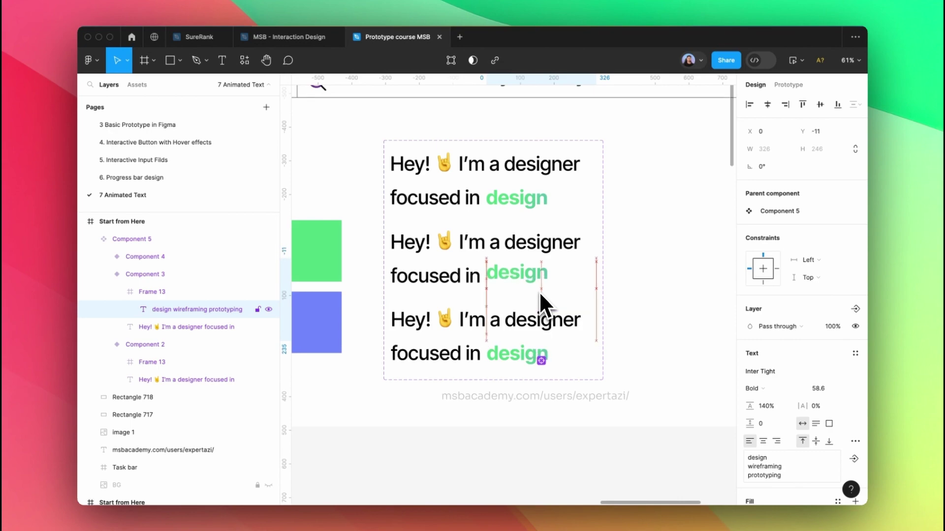
key("shift+Up")
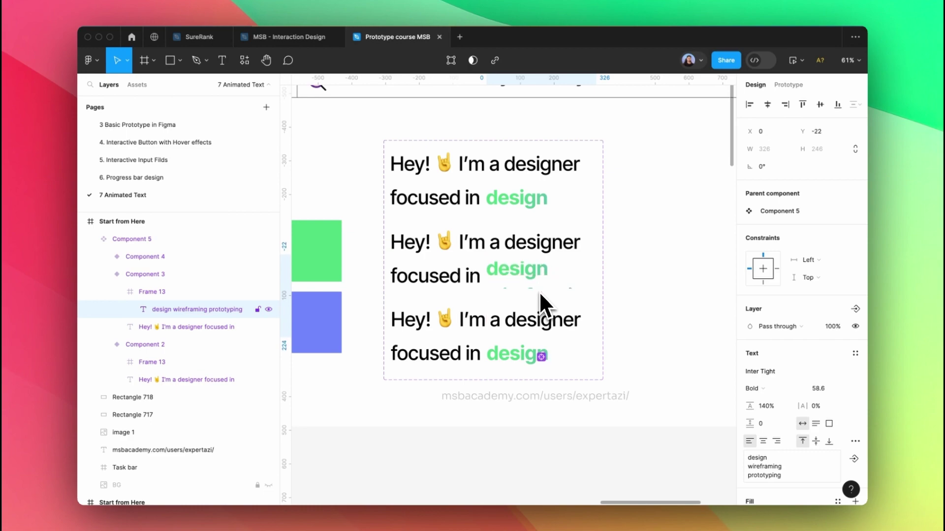
key("shift+Up")
key("shift+Up")
key("shift+Up")
key("shift+Up")
key("shift+Up")
key("shift+Up")
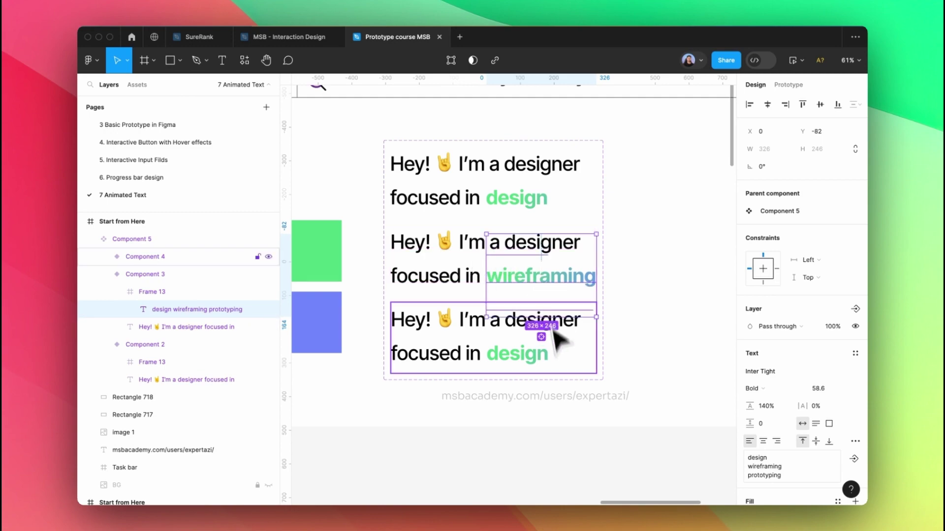
Move the gradient words in the third heading variant up to Y -170 so that "prototyping" shows inside Frame 13
left_click(533, 357)
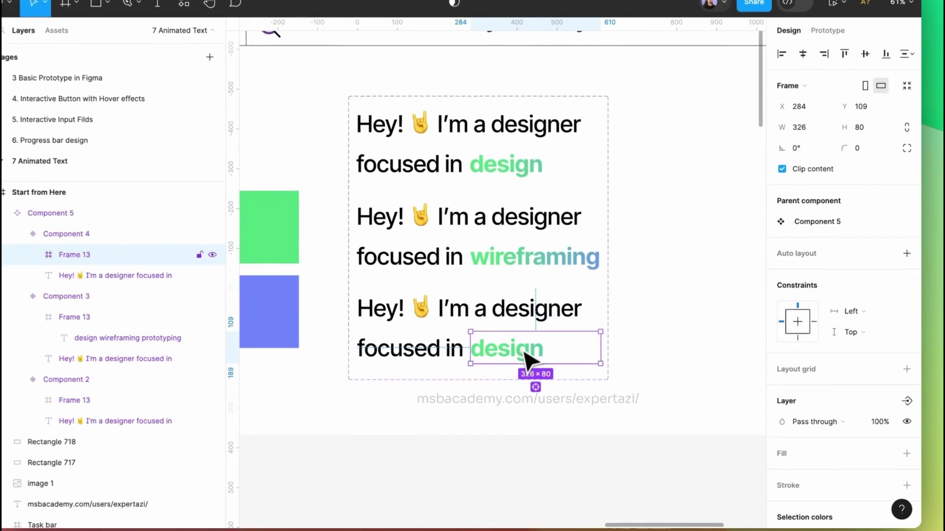
double_click(523, 351)
key("Escape")
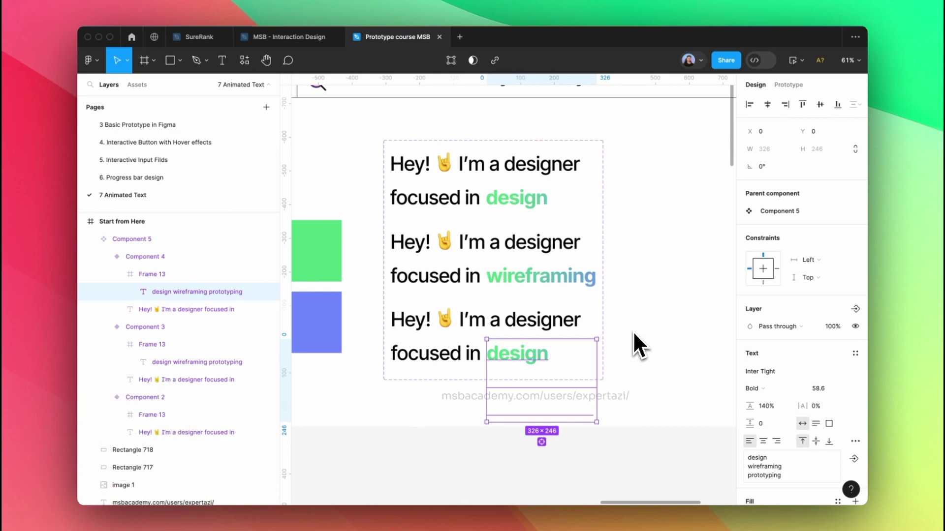
key("shift+Up")
key("shift+Up")
key("shift+Up")
key("shift+Up")
key("shift+Up")
key("shift+Up")
key("shift+Up")
key("shift+Up")
key("shift+Up")
key("shift+Up")
key("shift+Up")
key("shift+Up")
key("shift+Up")
key("shift+Up")
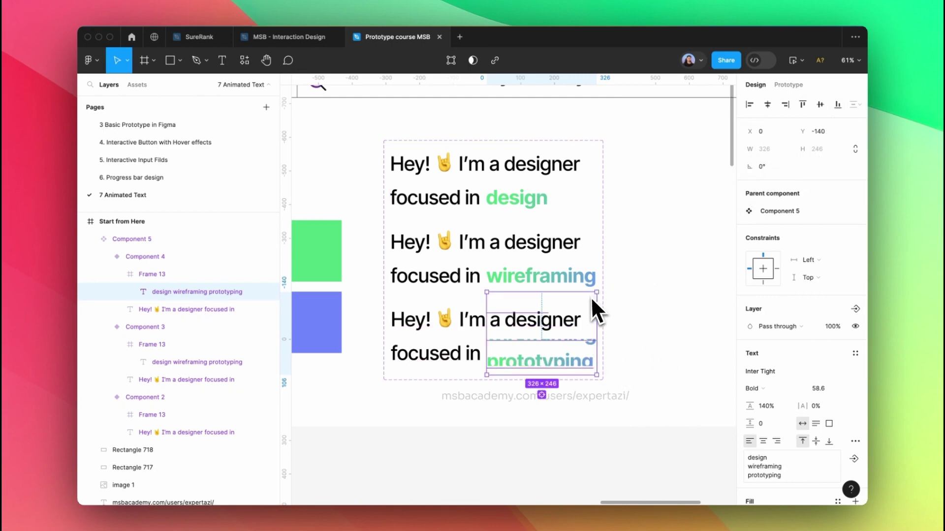
key("shift+Up")
key("shift+Up")
key("shift+Up")
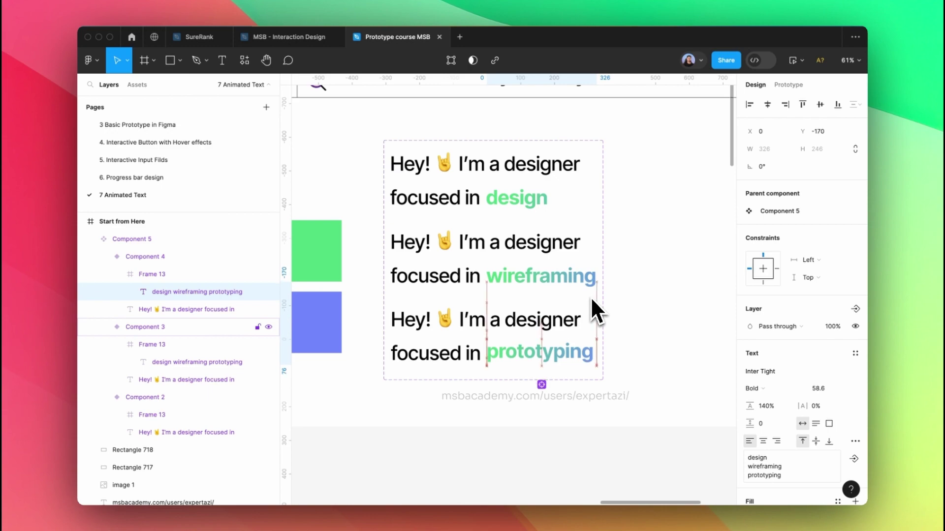
Nudge the third variant's gradient words vertically to align "prototyping" with the baseline of "focused in"
key("Up")
key("Up")
key("Up")
key("Up")
key("Up")
key("Up")
key("Up")
key("Up")
key("Up")
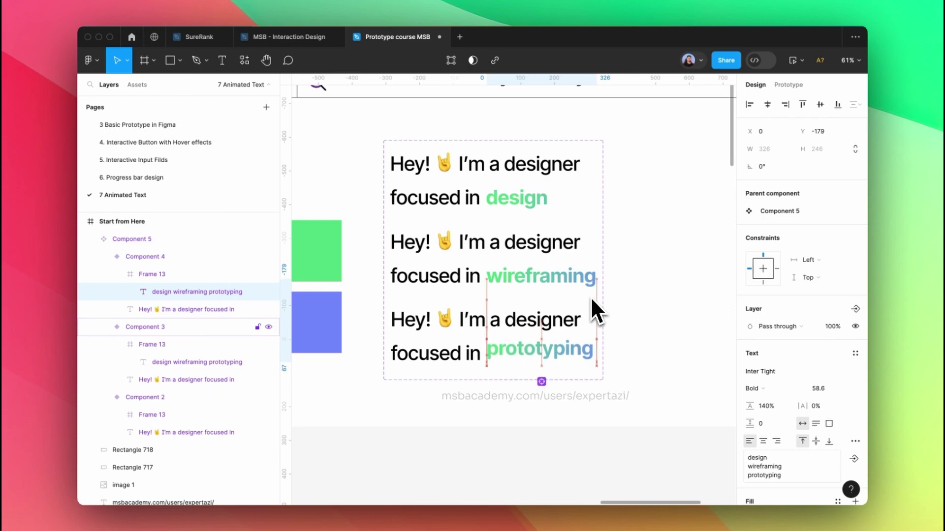
key("Down")
key("Down")
key("Down")
key("Down")
key("Down")
scroll(496, 361, "up", 5)
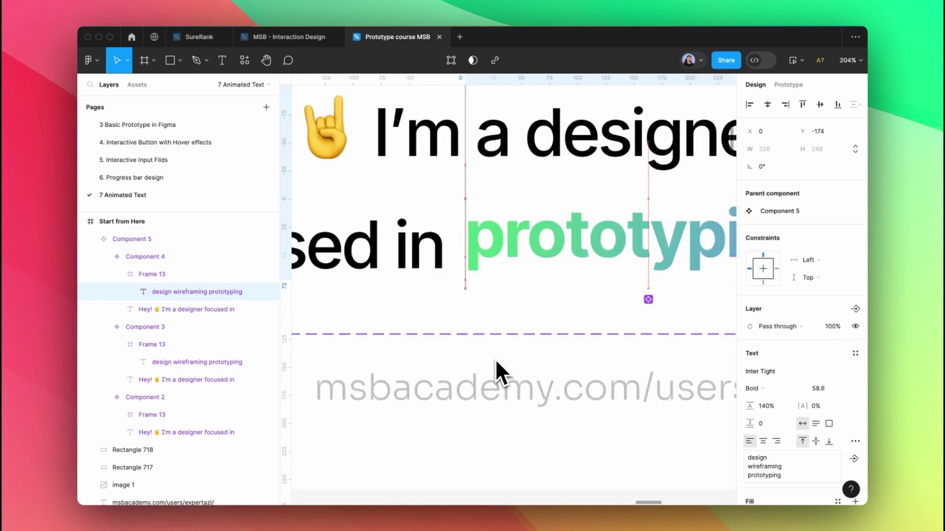
key("Down")
key("Down")
key("Down")
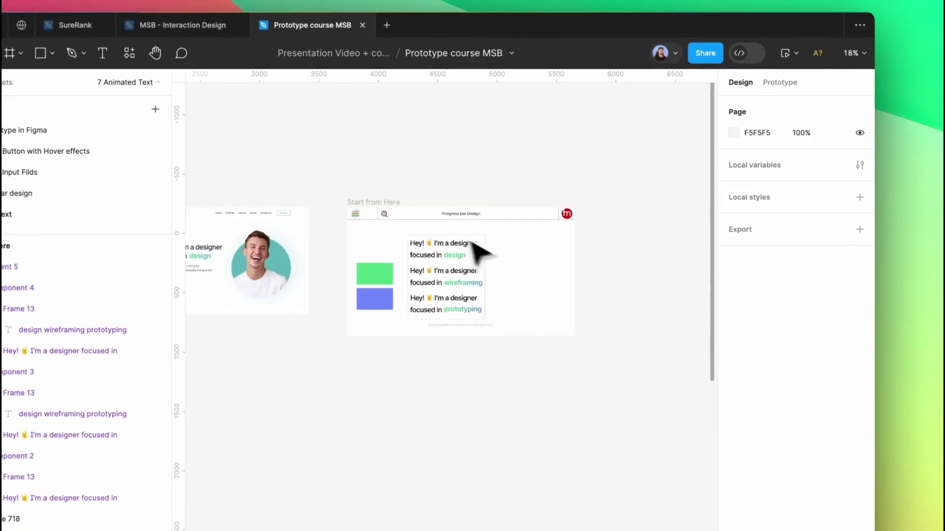
Connect the "design" variant to Component 3 with an after-delay interaction of 800ms, using Smart animate with Ease in and out
scroll(474, 251, "up", 5)
left_click(793, 83)
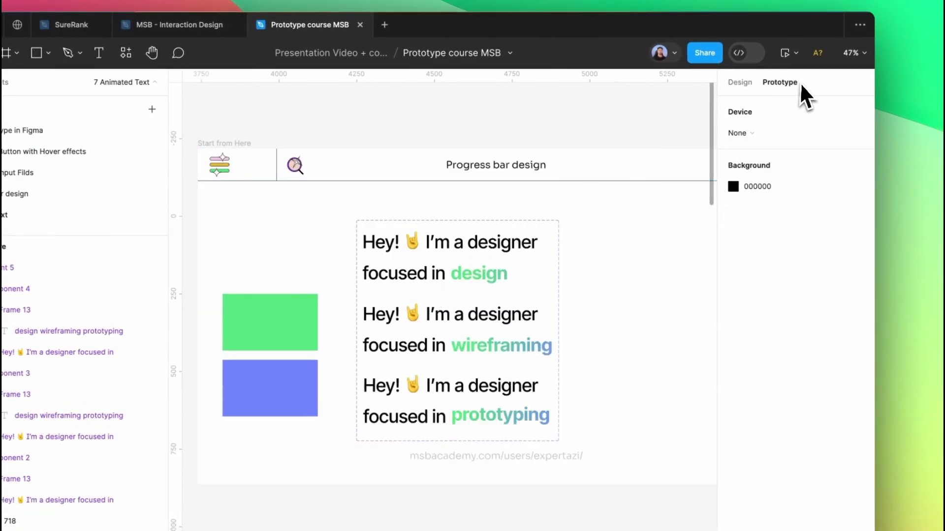
left_click(512, 270)
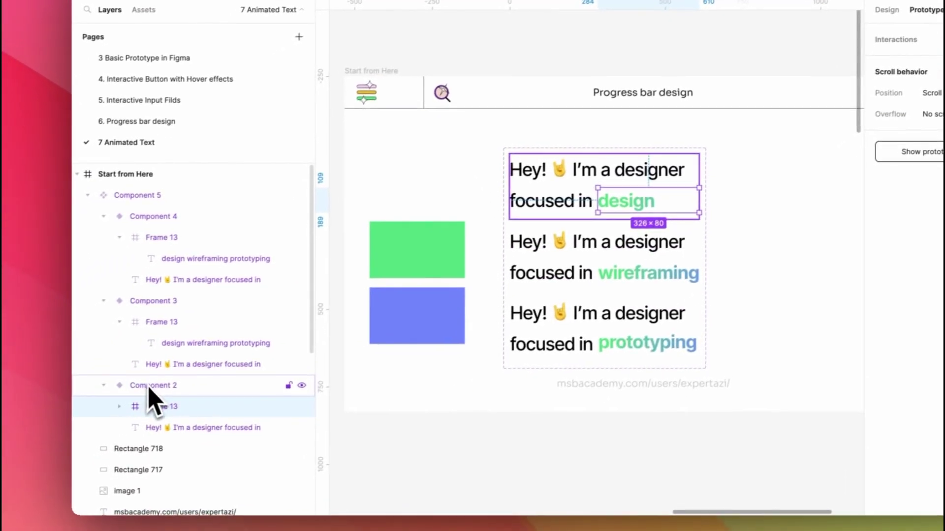
left_click(4, 458)
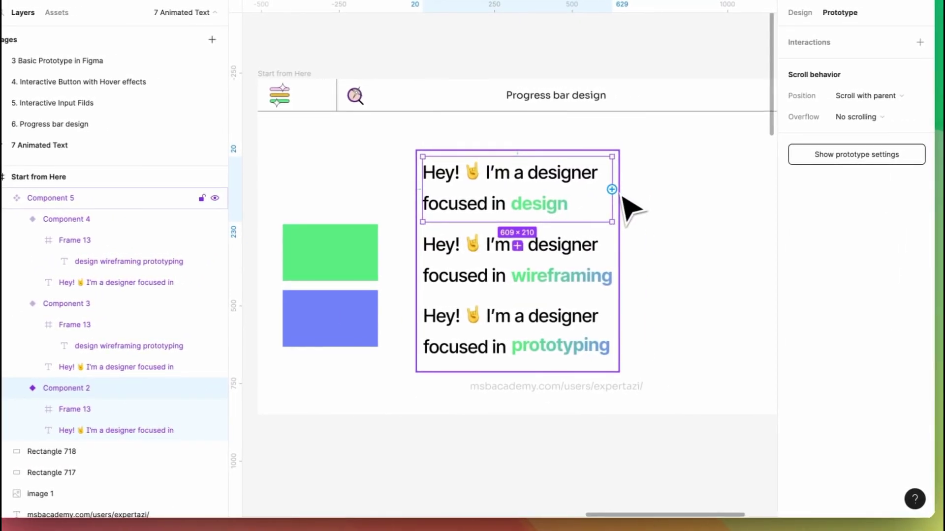
left_click_drag(566, 256, 515, 250)
left_click(467, 261)
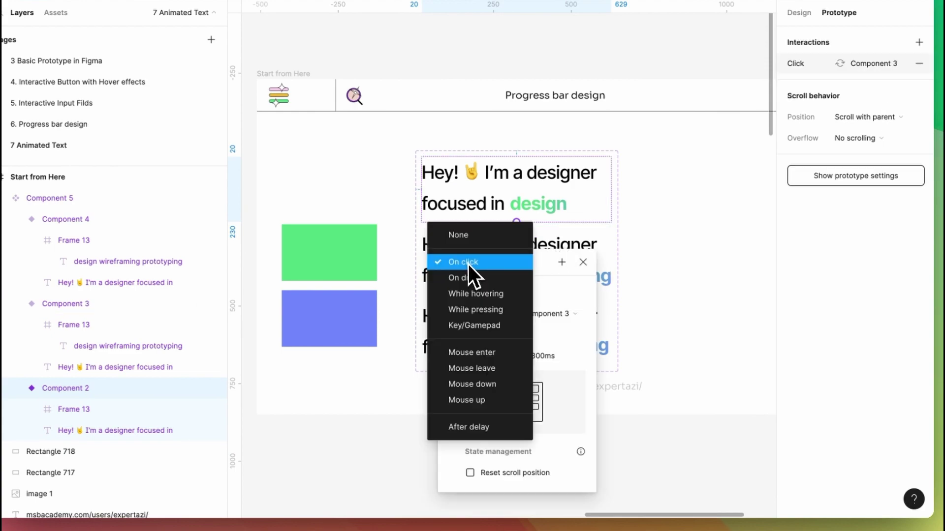
left_click(470, 426)
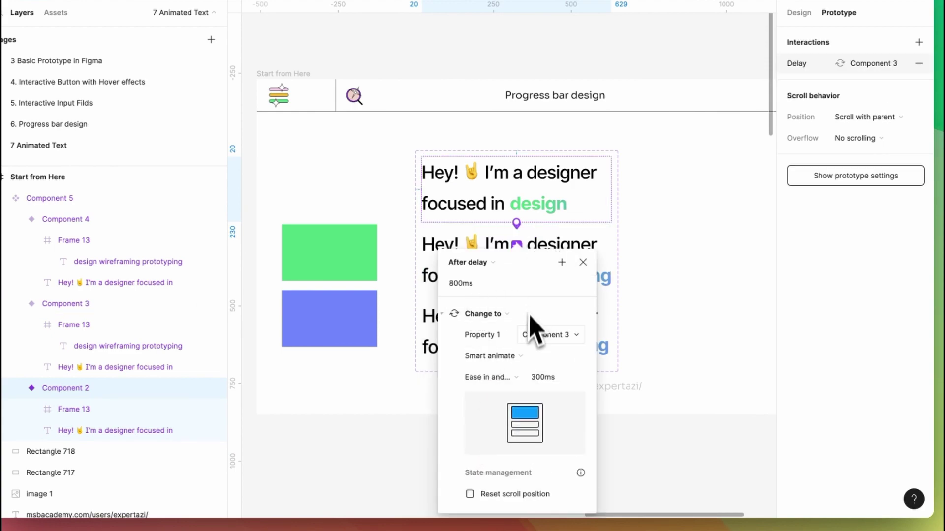
left_click(502, 390)
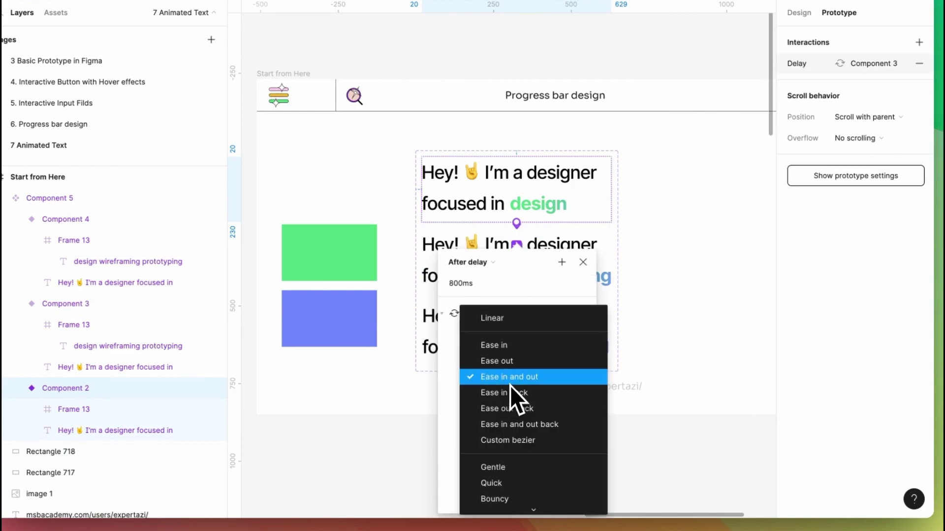
left_click(511, 382)
left_click(583, 260)
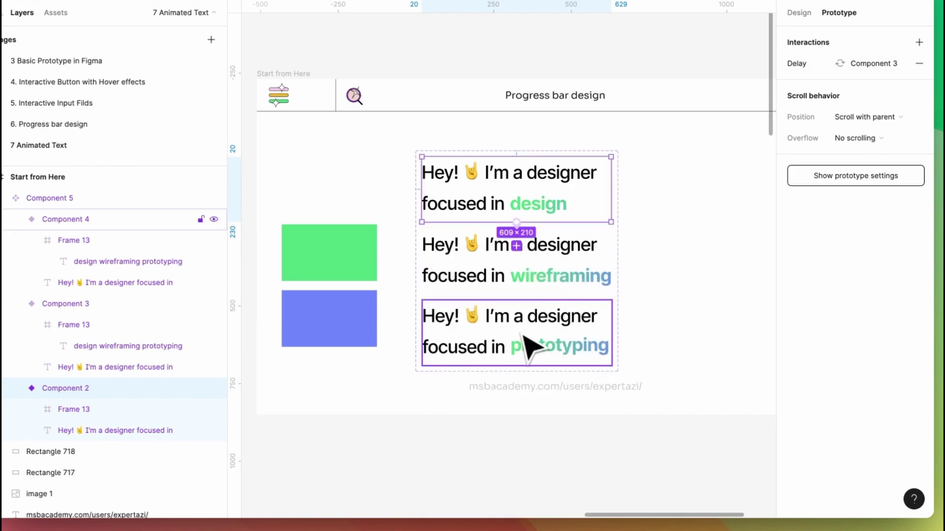
Connect the "wireframing" variant to Component 4 with an after-delay interaction of 800ms, using Smart animate with Ease in and out
left_click(585, 280)
left_click_drag(611, 262, 595, 329)
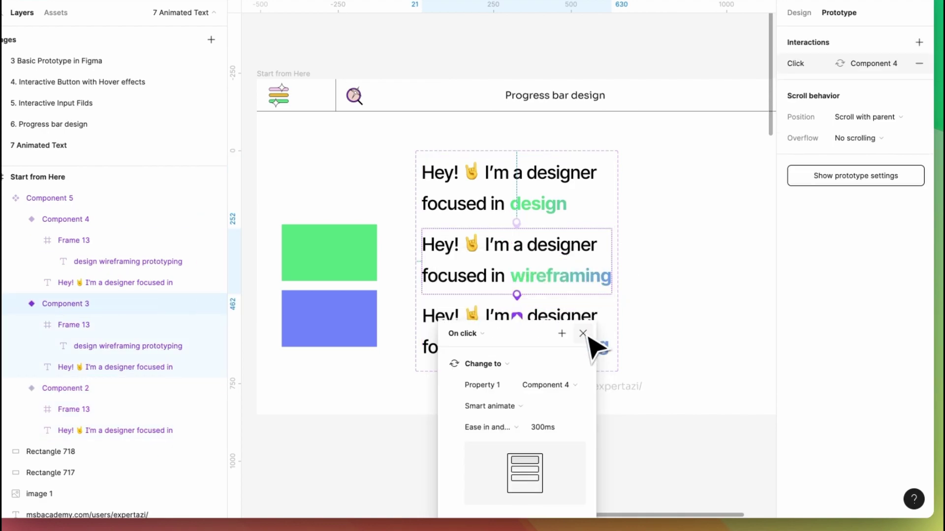
left_click(539, 413)
left_click(536, 414)
left_click(506, 426)
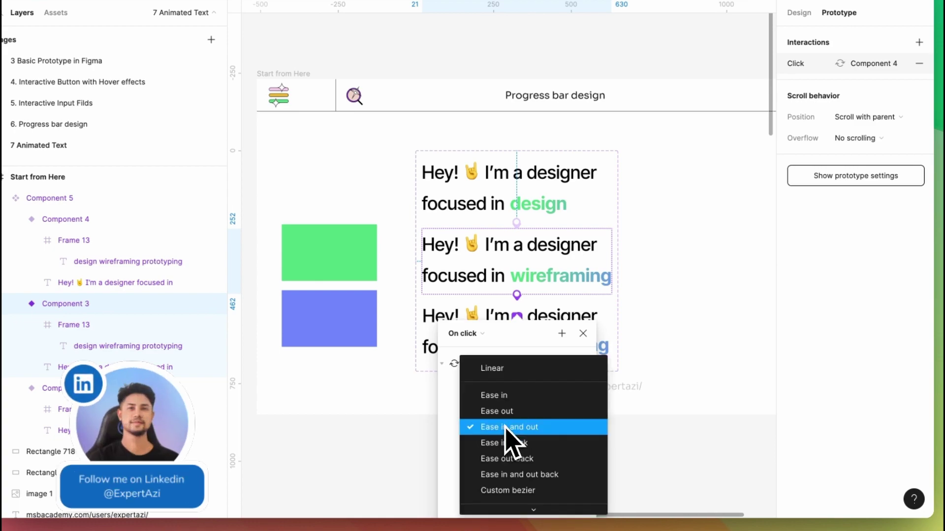
left_click(506, 428)
left_click(481, 335)
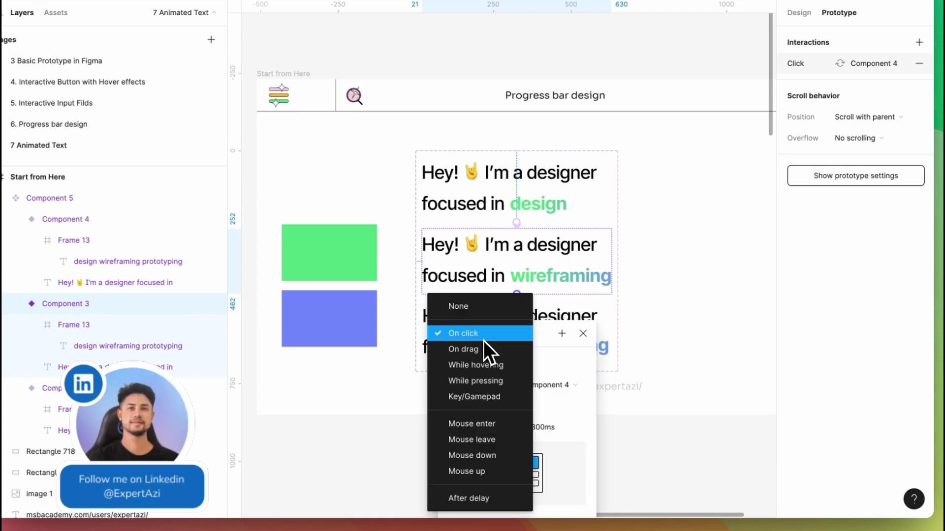
left_click(487, 498)
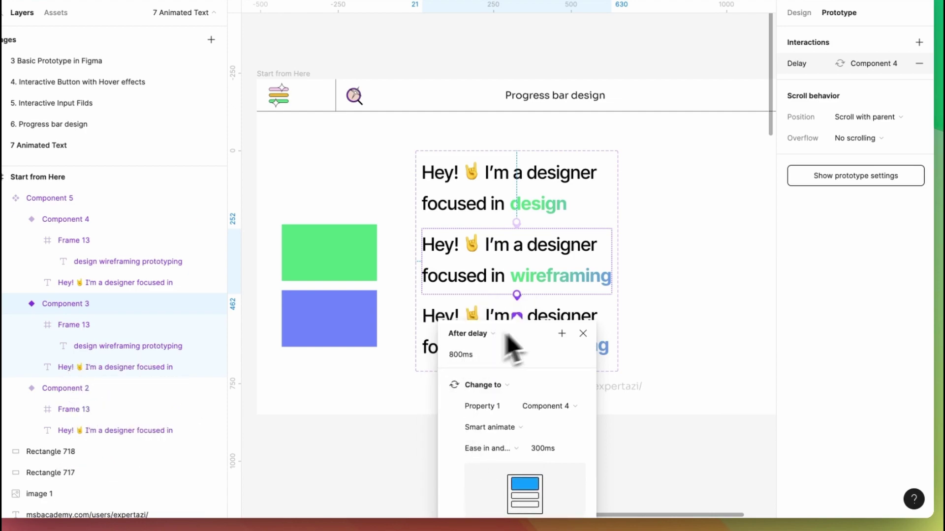
left_click(583, 334)
Connect the "prototyping" variant back to Component 2 with an after-delay interaction to close the loop
left_click(542, 338)
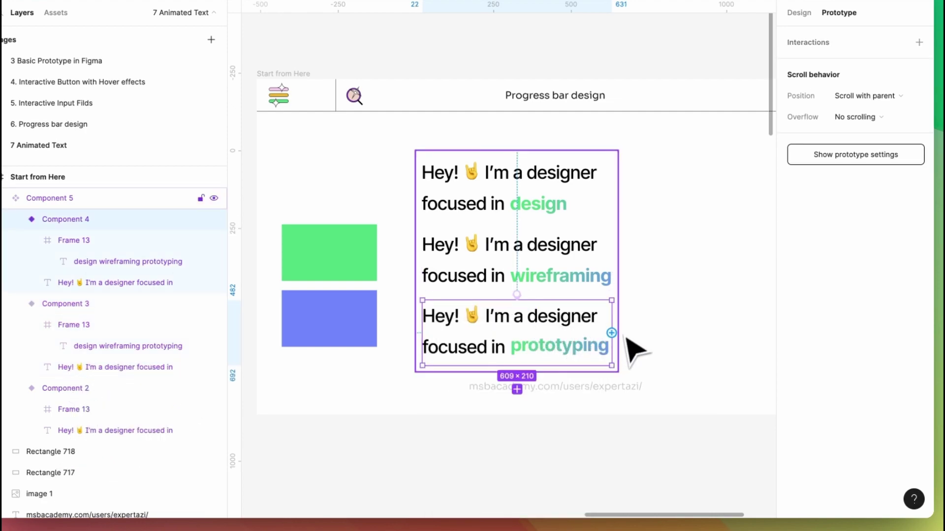
left_click_drag(575, 188, 578, 192)
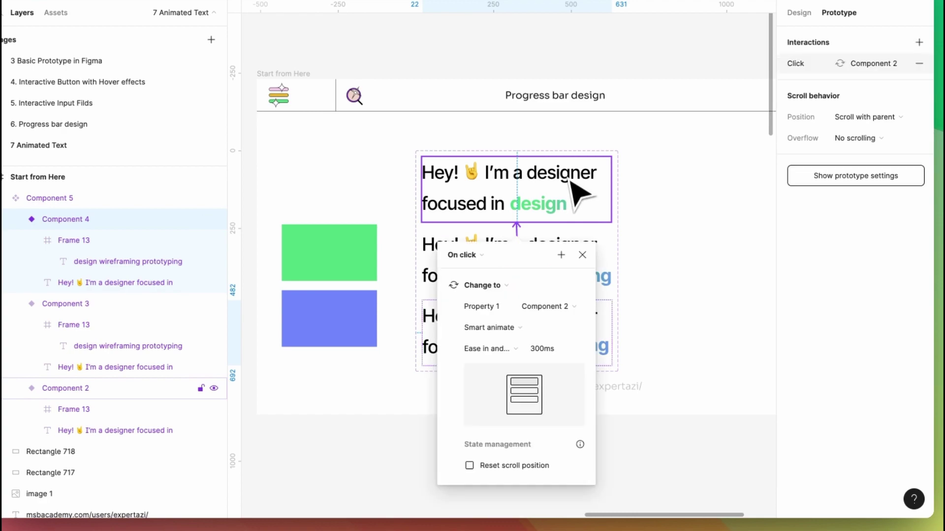
left_click(480, 256)
left_click(481, 419)
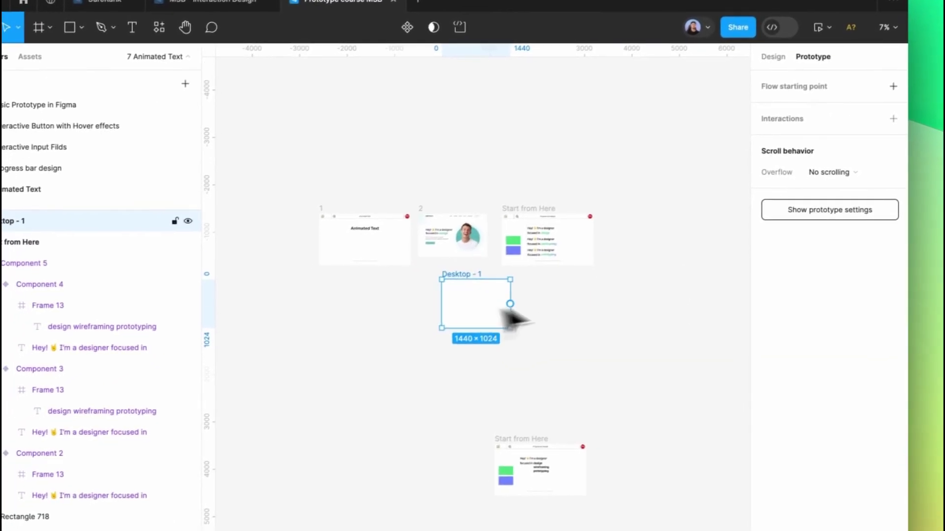
Move the Desktop - 1 frame to the right of the Start from Here frame and place an instance of Component 5 inside it
left_click_drag(507, 320, 670, 255)
left_click(163, 25)
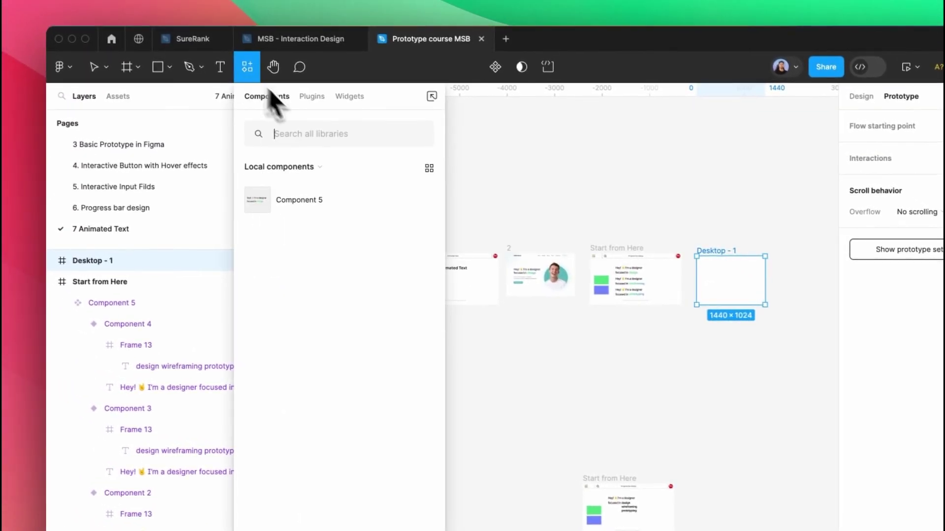
left_click_drag(259, 186, 711, 268)
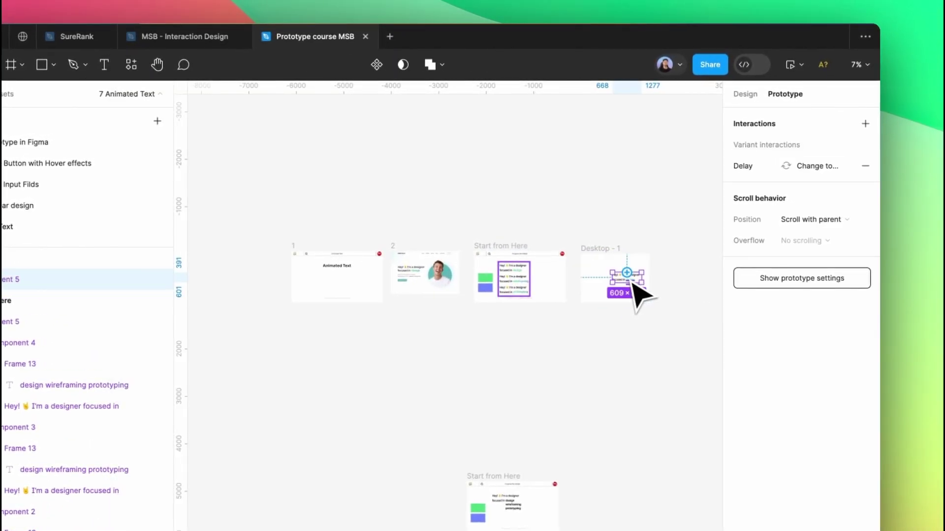
left_click_drag(633, 285, 634, 283)
Center the Component 5 instance horizontally within the Desktop - 1 frame
scroll(634, 283, "up", 5)
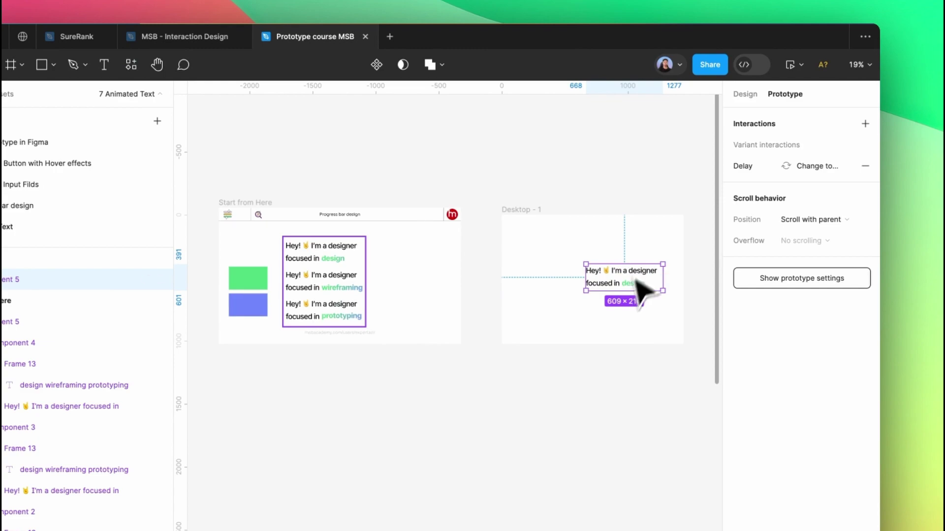
left_click(753, 102)
left_click(759, 120)
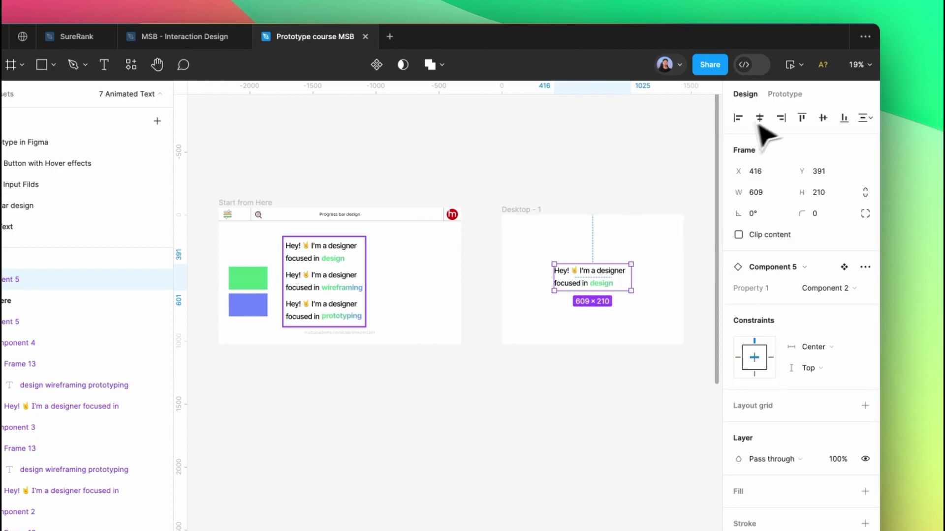
Preview the Desktop - 1 frame's text animation and close the preview
left_click(517, 209)
left_click(801, 64)
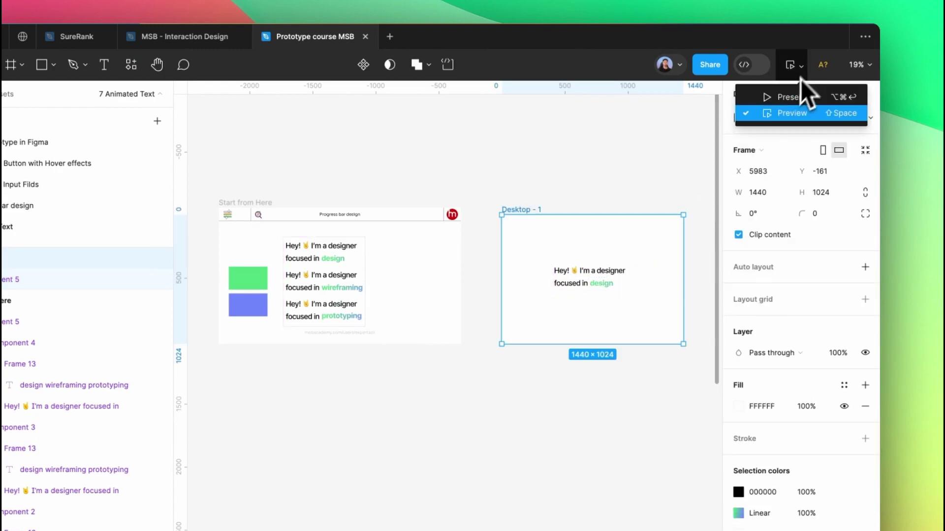
left_click(785, 109)
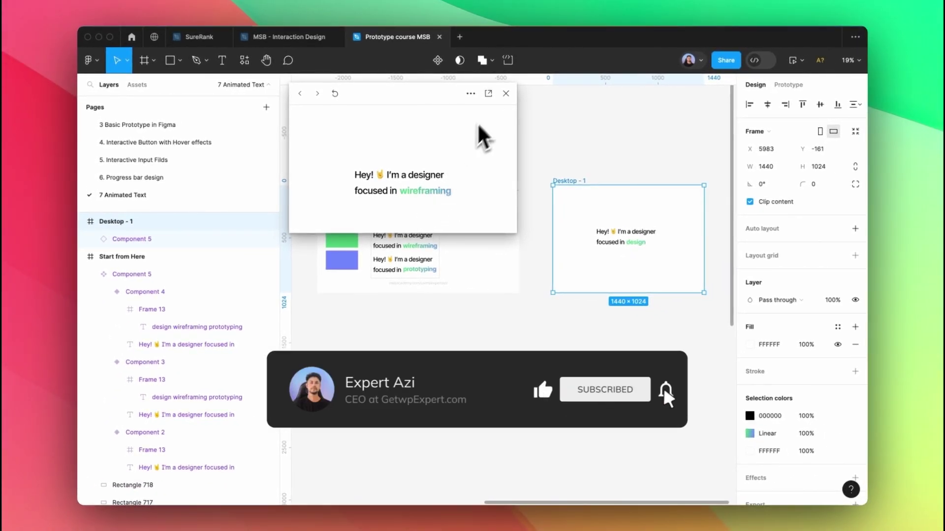
left_click(505, 93)
Cut the Component 5 instance out of the Desktop - 1 frame
scroll(507, 95, "down", 3)
scroll(521, 108, "left", 3)
left_click(707, 187)
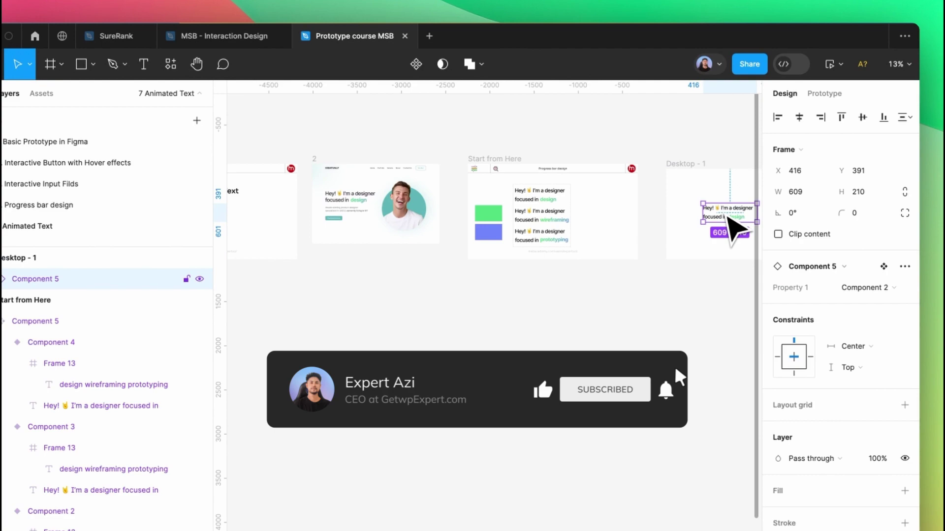
key("super+x")
Try to paste the Component 5 instance into frame 2's Text stack and move it above the existing Component 1 heading
scroll(347, 194, "up", 5)
double_click(336, 204)
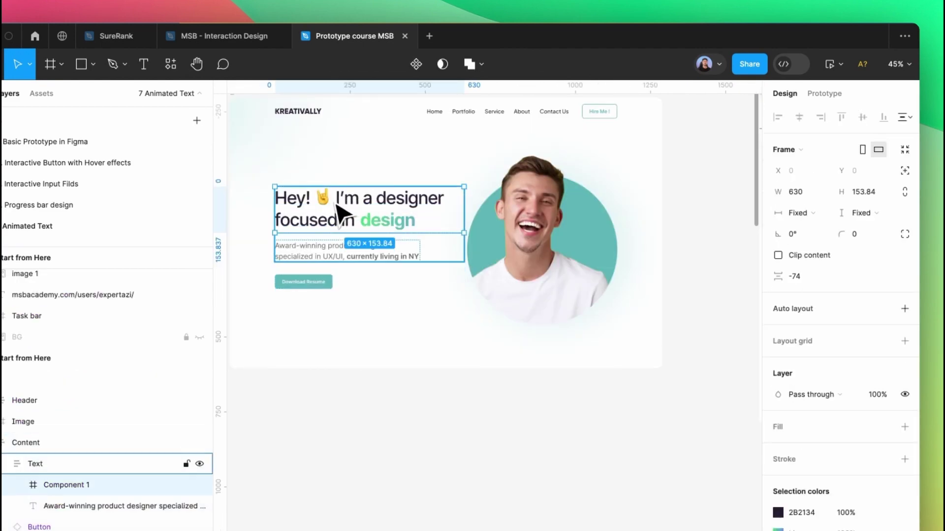
double_click(340, 212)
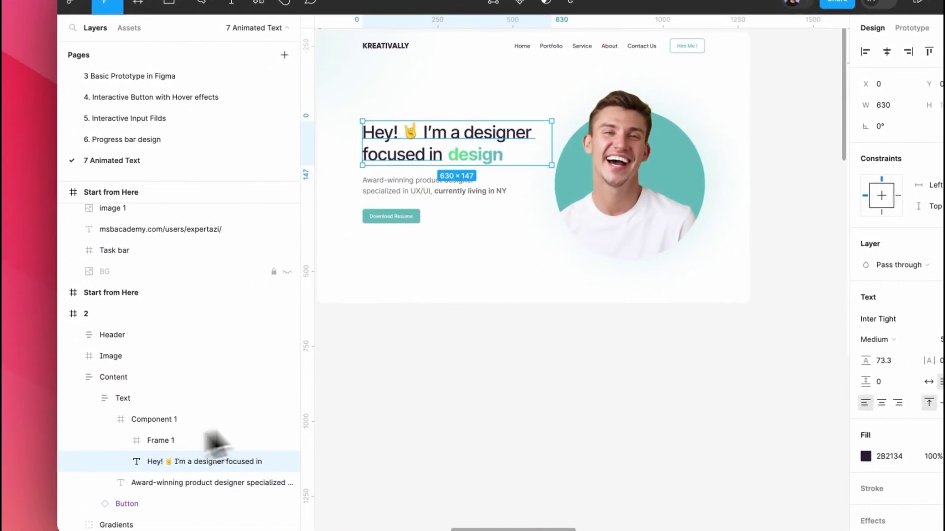
left_click(167, 419)
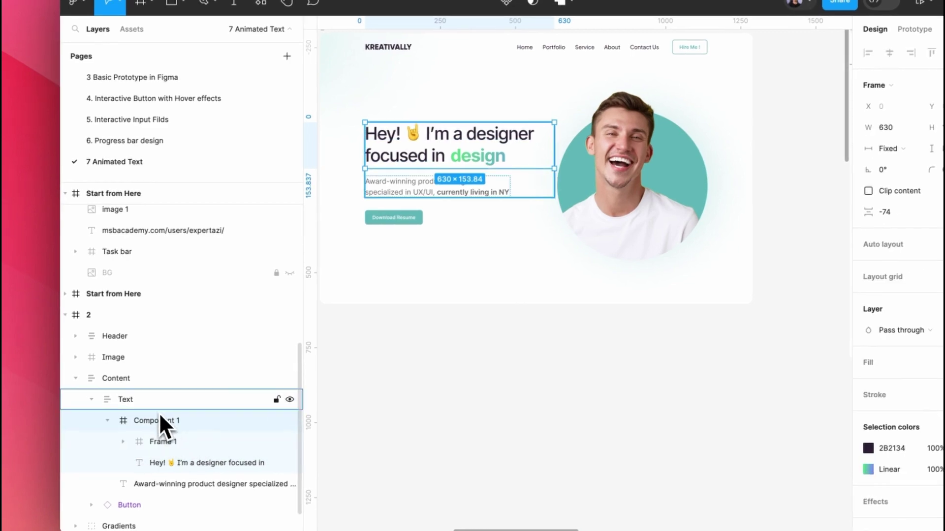
key("Escape")
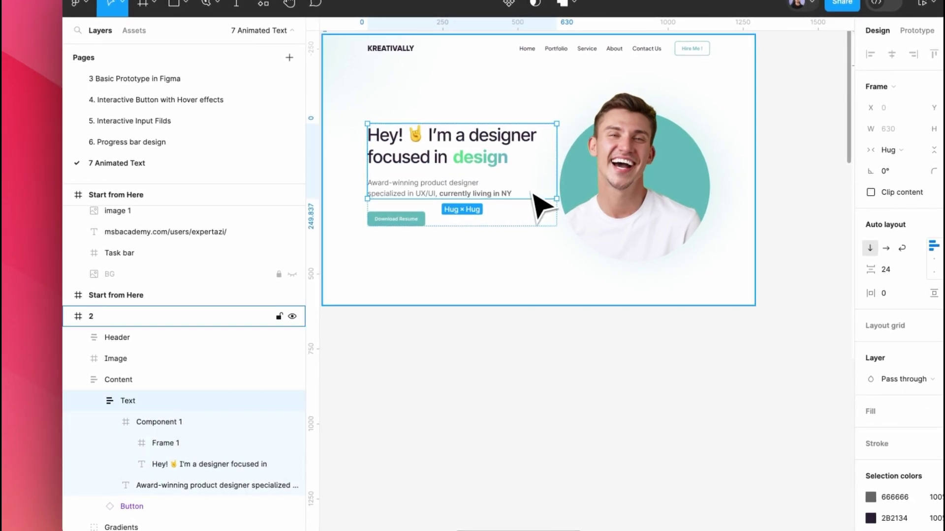
key("super+v")
key("Up")
key("Up")
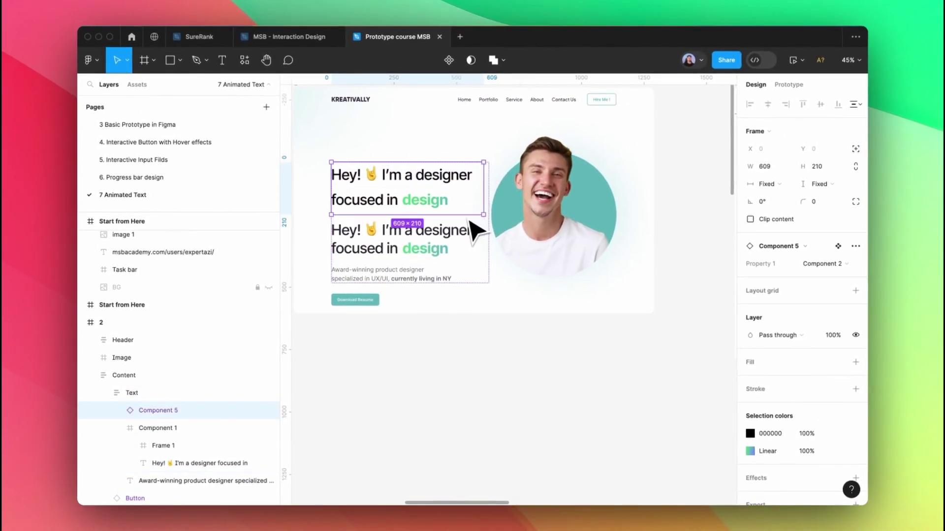
Delete the pasted Component 5 instance from frame 2's Text stack
key("Delete")
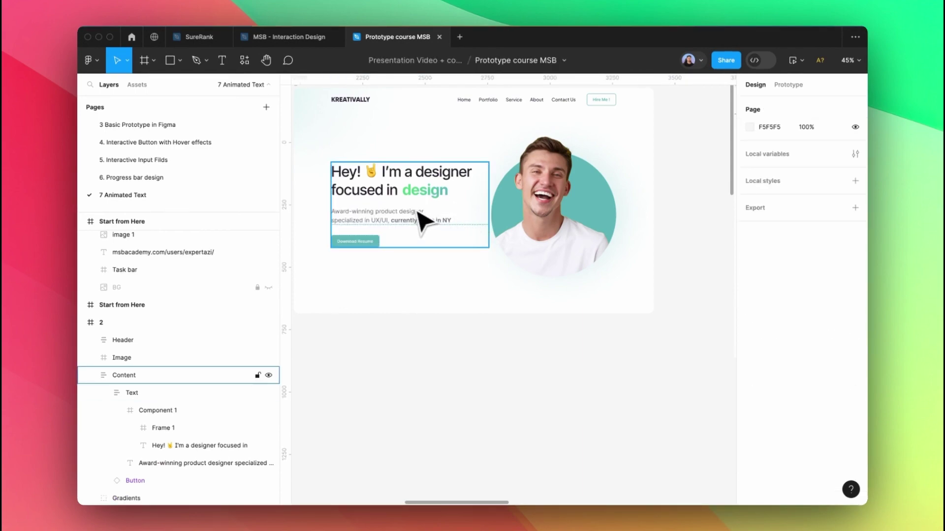
key("shift+1")
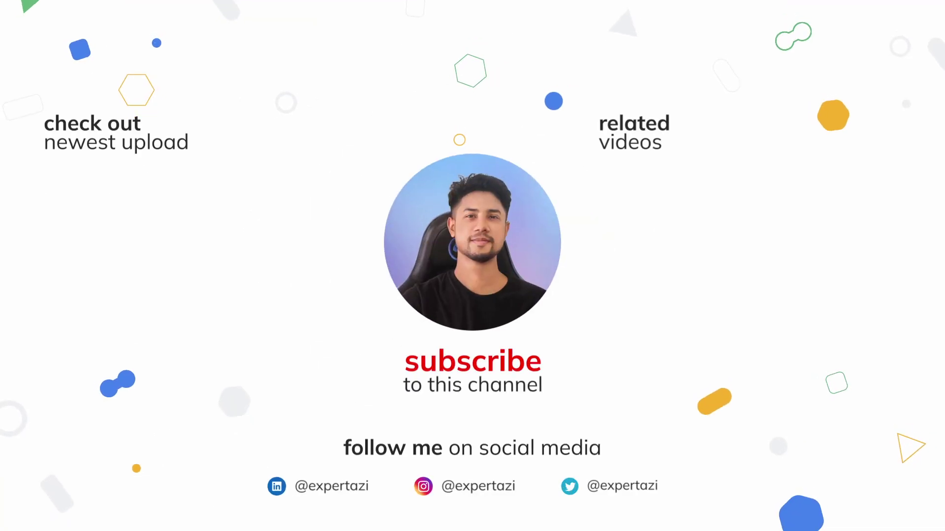